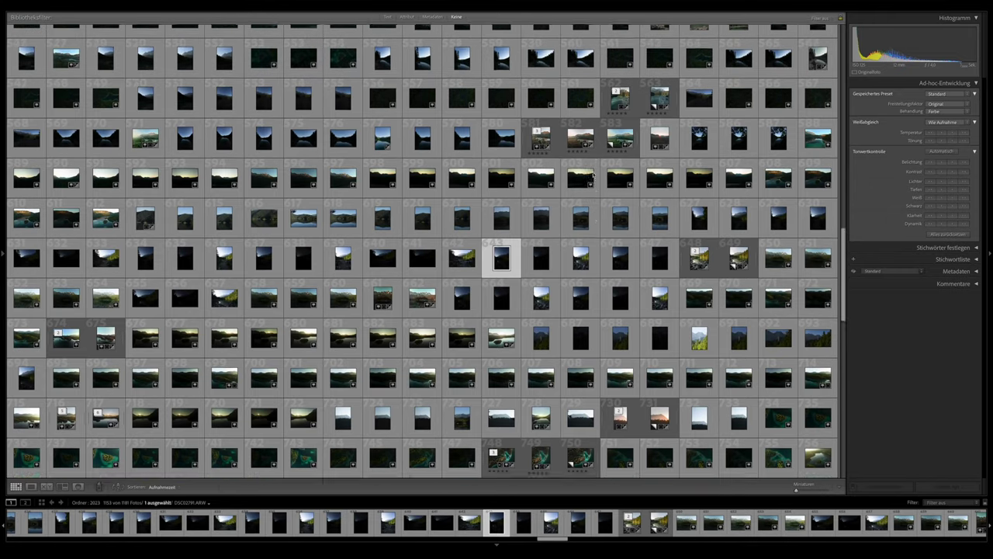
Step: Scroll through the library grid of lake and mountain shots
{"action": "scroll", "coordinate": [594, 176], "scroll_direction": "up", "scroll_amount": 3}
{"action": "scroll", "coordinate": [594, 176], "scroll_direction": "up", "scroll_amount": 2}
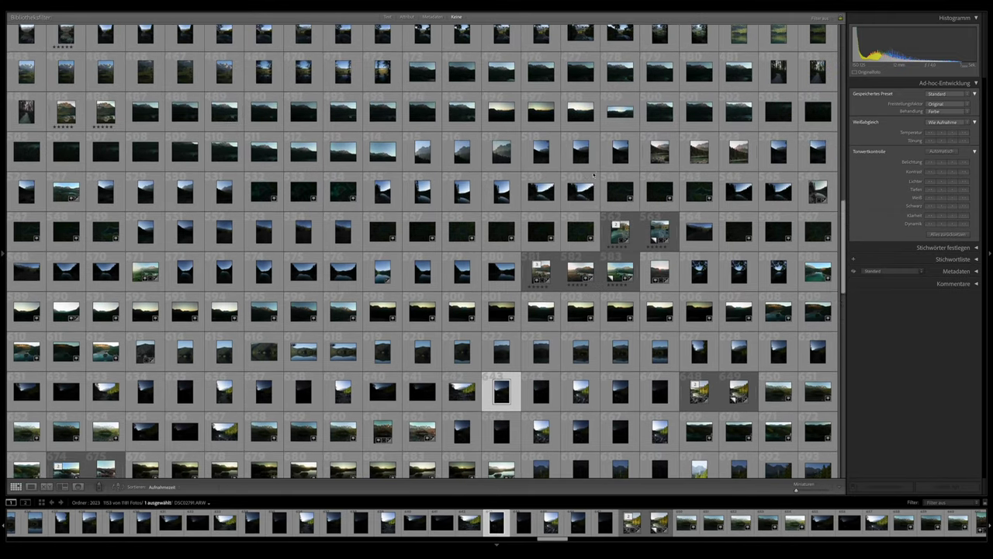
{"action": "scroll", "coordinate": [594, 176], "scroll_direction": "up", "scroll_amount": 3}
{"action": "scroll", "coordinate": [594, 176], "scroll_direction": "up", "scroll_amount": 2}
{"action": "scroll", "coordinate": [593, 176], "scroll_direction": "up", "scroll_amount": 2}
{"action": "scroll", "coordinate": [593, 177], "scroll_direction": "up", "scroll_amount": 2}
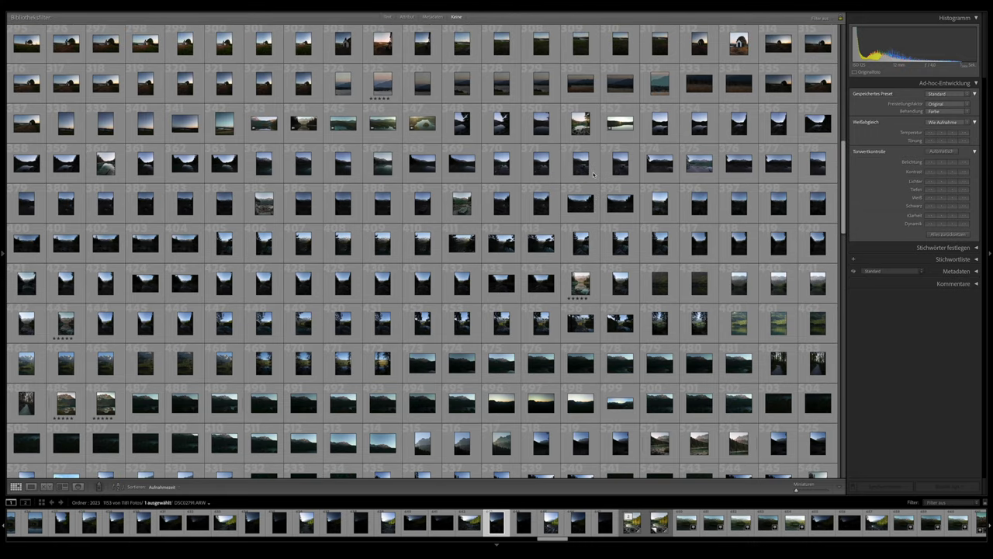
{"action": "scroll", "coordinate": [593, 176], "scroll_direction": "up", "scroll_amount": 2}
{"action": "scroll", "coordinate": [593, 176], "scroll_direction": "up", "scroll_amount": 2}
{"action": "scroll", "coordinate": [594, 176], "scroll_direction": "down", "scroll_amount": 1}
{"action": "scroll", "coordinate": [567, 201], "scroll_direction": "down", "scroll_amount": 3}
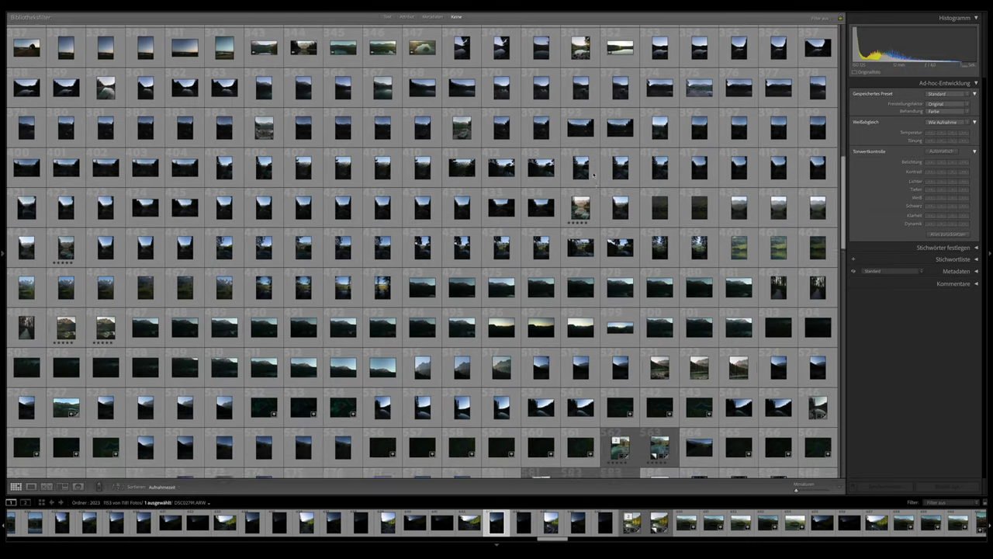
{"action": "scroll", "coordinate": [522, 234], "scroll_direction": "down", "scroll_amount": 2}
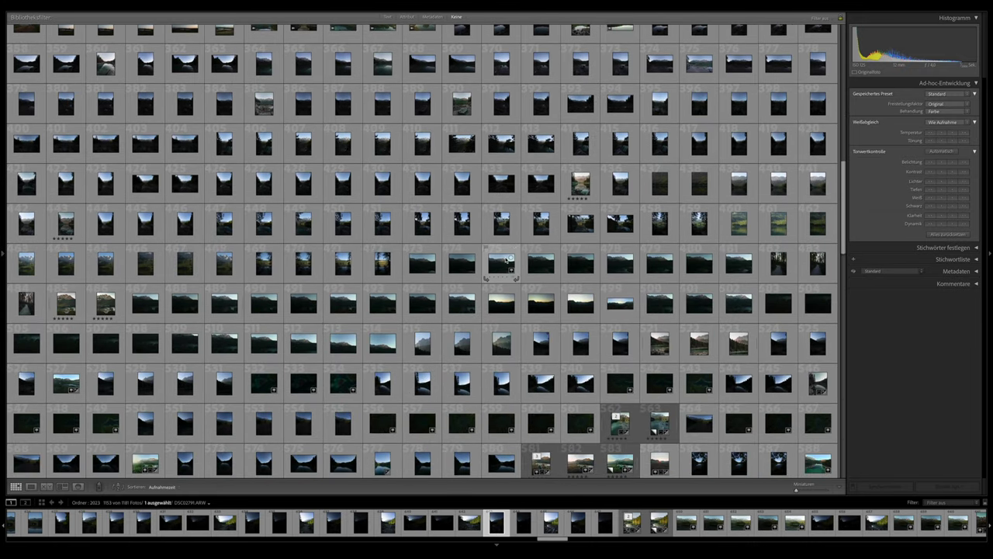
{"action": "scroll", "coordinate": [508, 259], "scroll_direction": "down", "scroll_amount": 1}
{"action": "scroll", "coordinate": [505, 258], "scroll_direction": "down", "scroll_amount": 1}
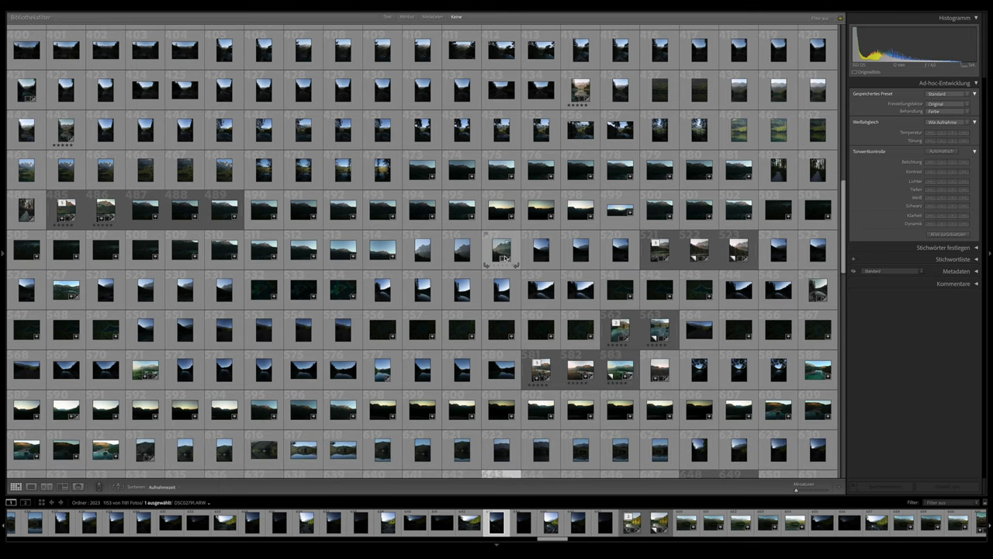
{"action": "scroll", "coordinate": [502, 258], "scroll_direction": "down", "scroll_amount": 1}
{"action": "scroll", "coordinate": [468, 265], "scroll_direction": "down", "scroll_amount": 1}
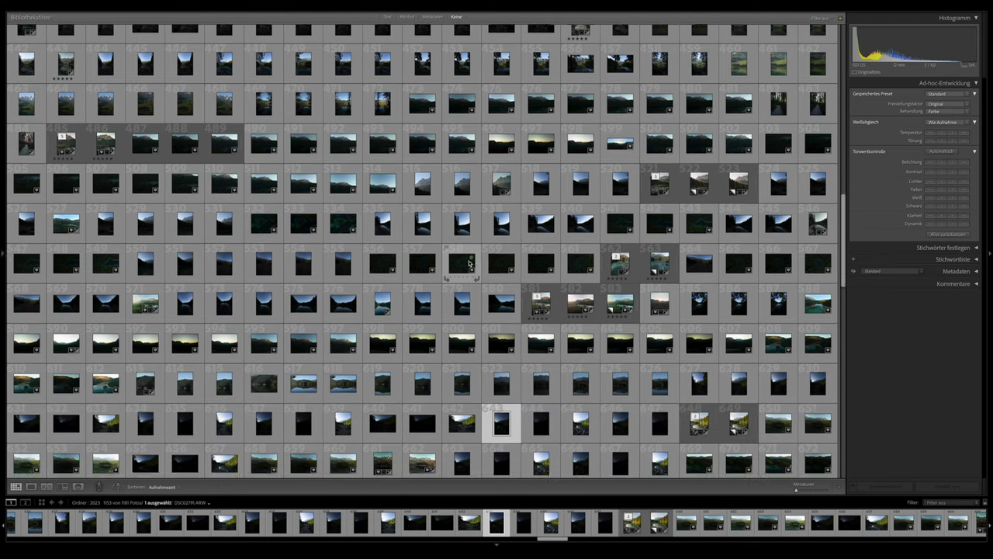
{"action": "scroll", "coordinate": [467, 262], "scroll_direction": "up", "scroll_amount": 1}
{"action": "scroll", "coordinate": [465, 260], "scroll_direction": "up", "scroll_amount": 1}
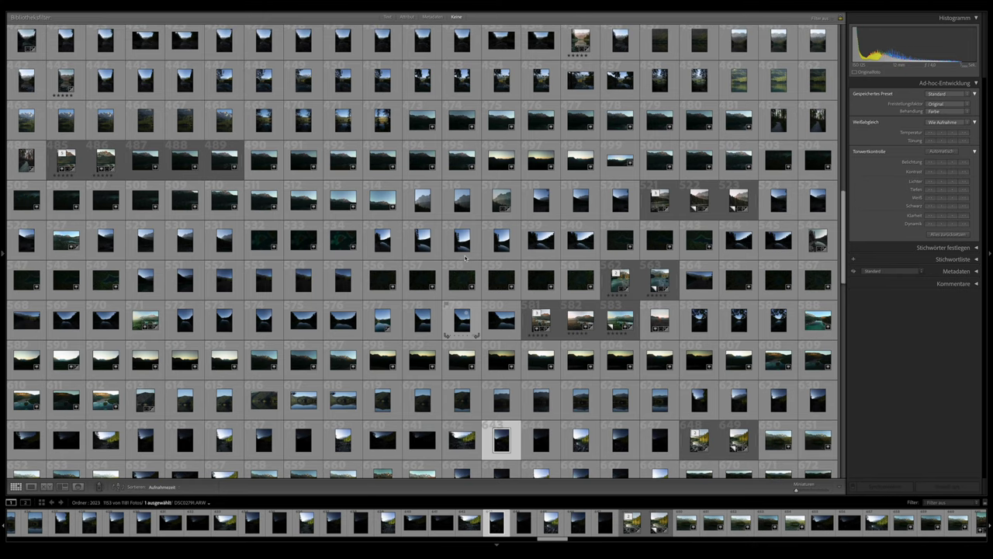
{"action": "scroll", "coordinate": [464, 258], "scroll_direction": "up", "scroll_amount": 1}
{"action": "scroll", "coordinate": [464, 258], "scroll_direction": "up", "scroll_amount": 1}
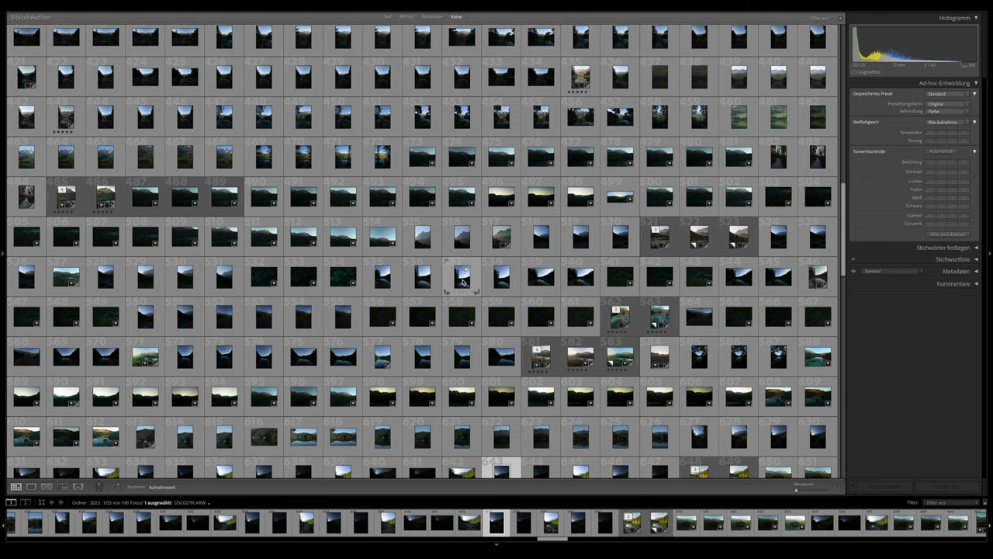
{"action": "mouse_move", "coordinate": [462, 276]}
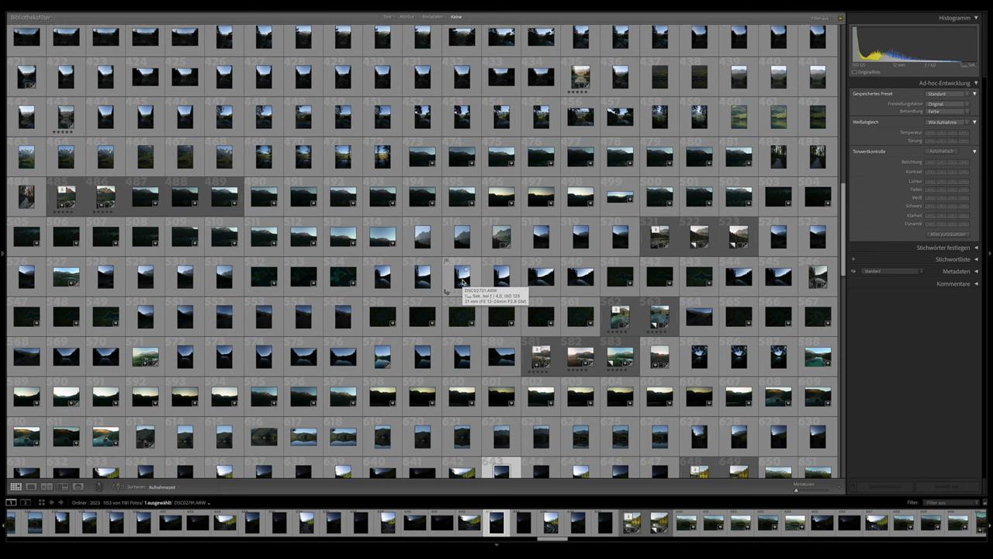
Step: Preview lake photo DSC02731 in Loupe and Develop, then return to the Grid
{"action": "left_click", "coordinate": [463, 281]}
{"action": "double_click", "coordinate": [463, 281]}
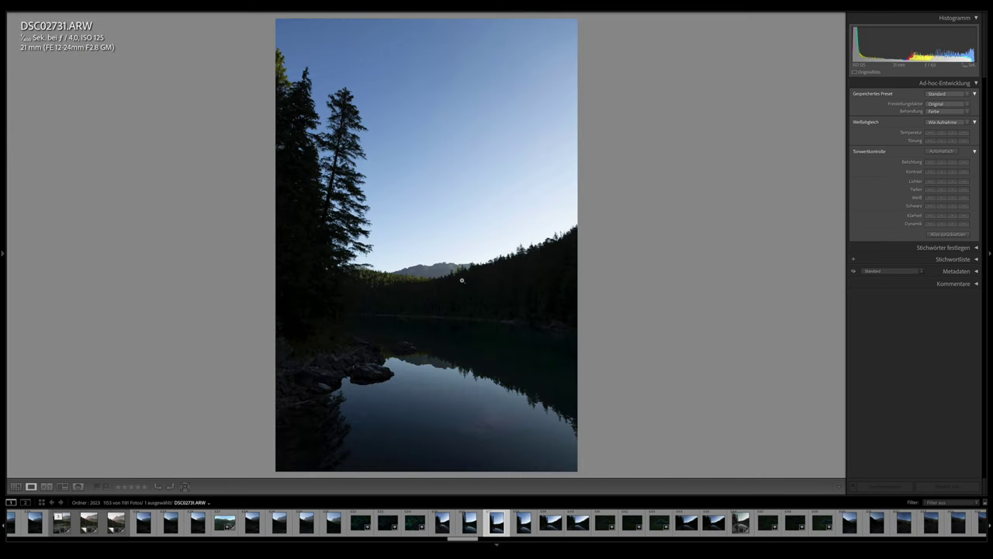
{"action": "key", "text": "d"}
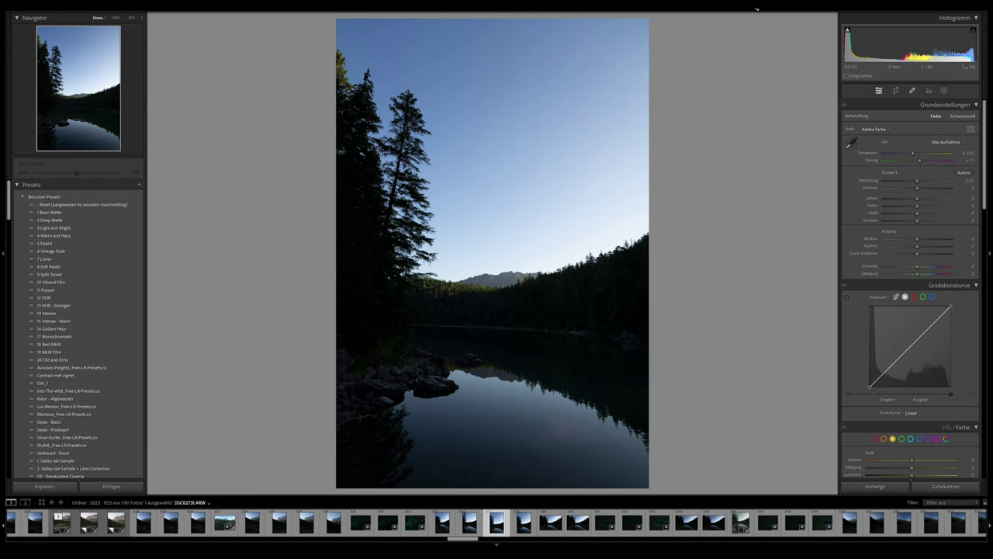
{"action": "key", "text": "g"}
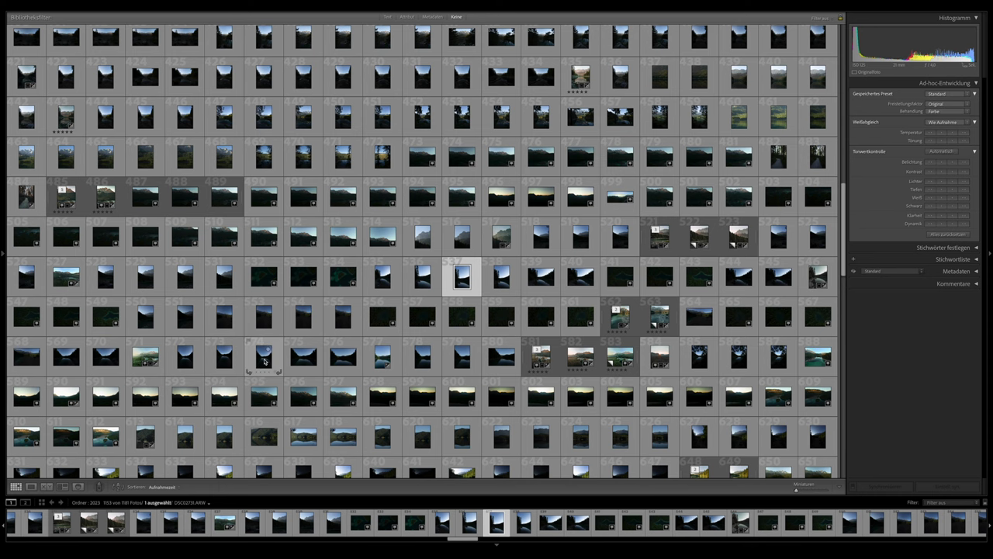
Step: Open photo 573 in Develop and raise exposure to +1.35 and shadows to +100
{"action": "double_click", "coordinate": [226, 361]}
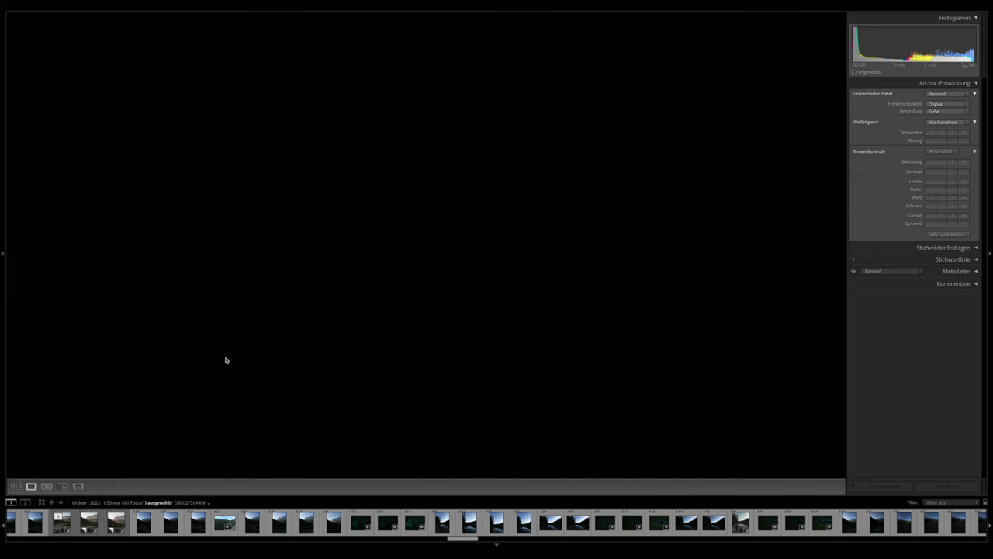
{"action": "key", "text": "d"}
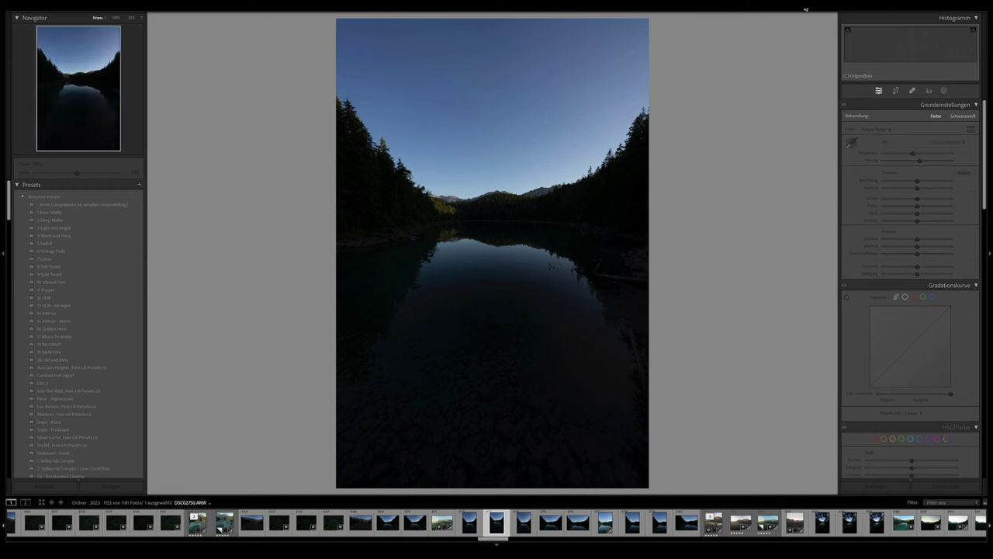
{"action": "mouse_move", "coordinate": [938, 205]}
{"action": "left_mouse_down"}
{"action": "mouse_move", "coordinate": [955, 204]}
{"action": "mouse_move", "coordinate": [924, 182]}
{"action": "mouse_move", "coordinate": [908, 201]}
{"action": "left_mouse_up"}
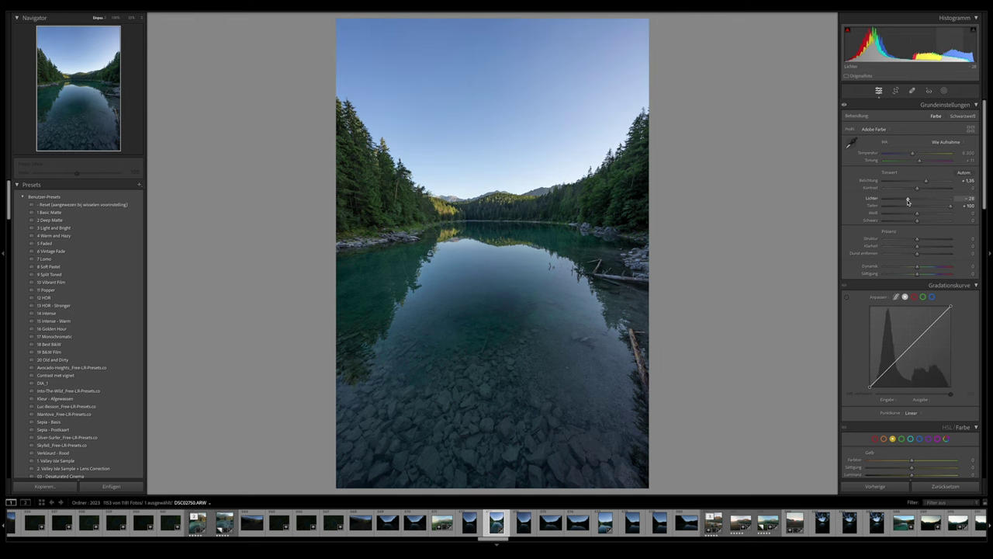
Step: Straighten by -0.39° and crop to 4 x 5 / 8 x 10 with adjusted framing
{"action": "left_click", "coordinate": [895, 91]}
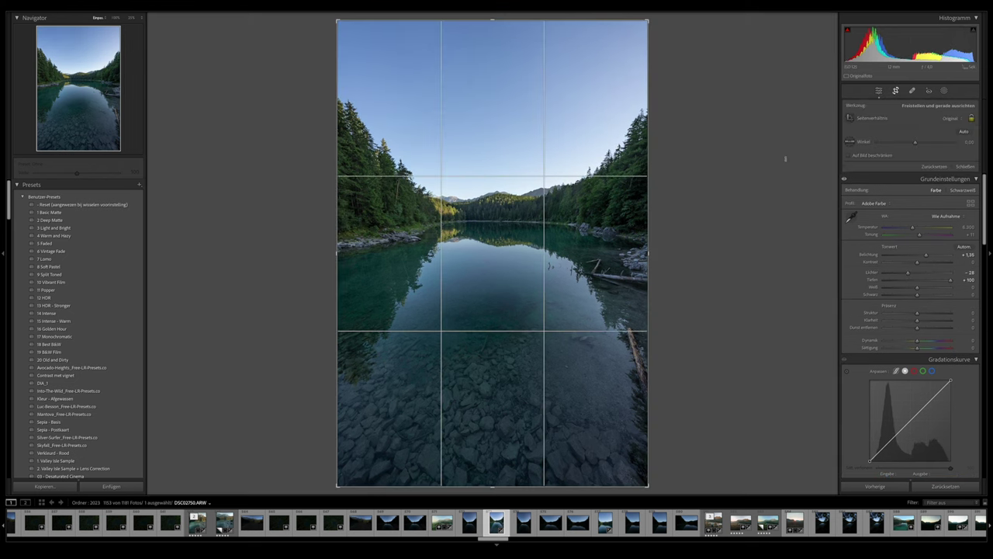
{"action": "left_click_drag", "start_coordinate": [767, 181], "coordinate": [793, 174]}
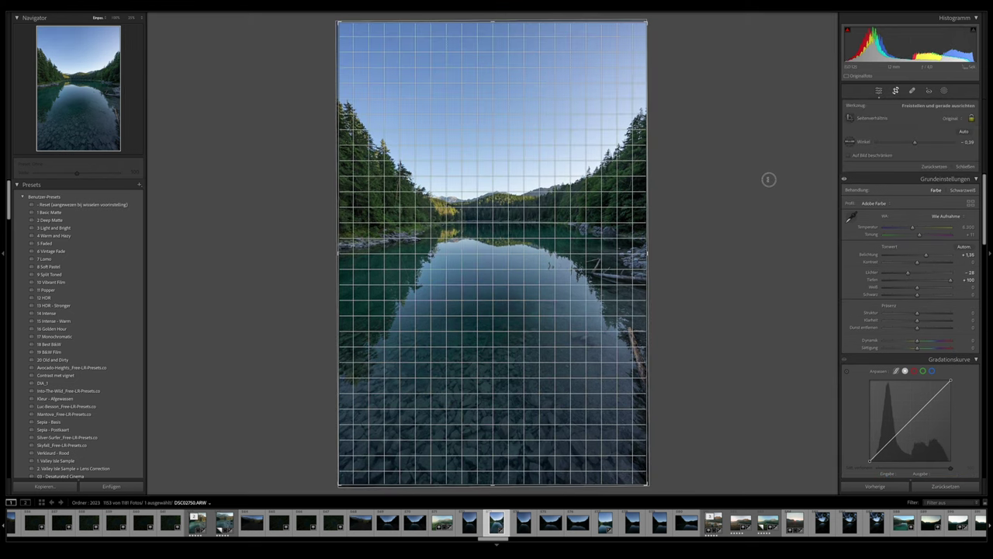
{"action": "left_click", "coordinate": [954, 119]}
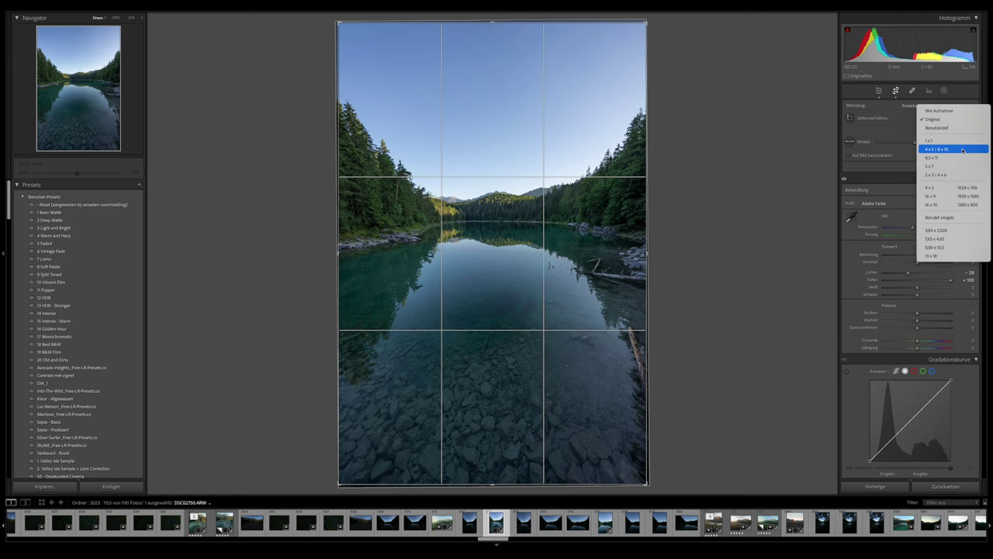
{"action": "left_click", "coordinate": [953, 150]}
{"action": "left_click_drag", "start_coordinate": [572, 200], "coordinate": [570, 208]}
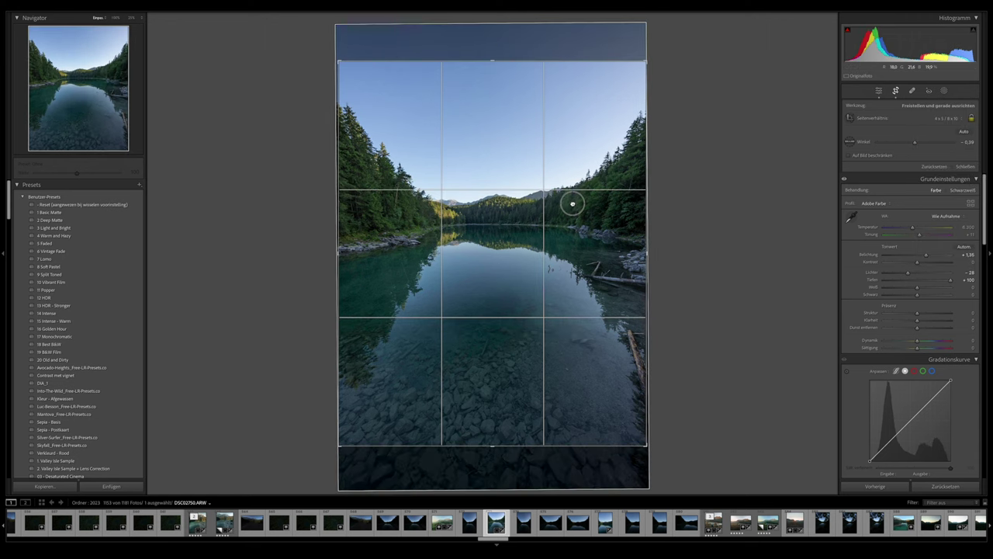
{"action": "left_click_drag", "start_coordinate": [743, 193], "coordinate": [750, 187]}
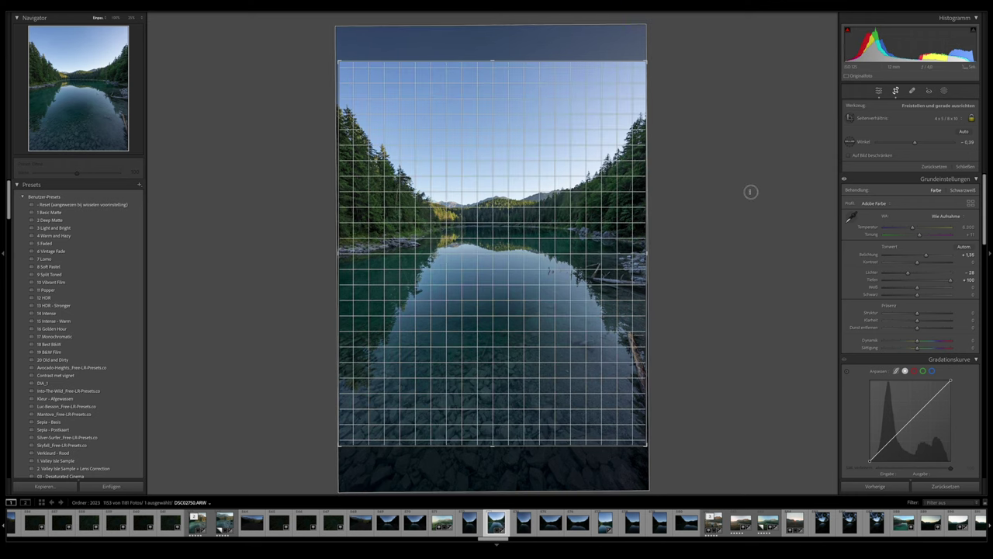
{"action": "key", "text": "Return"}
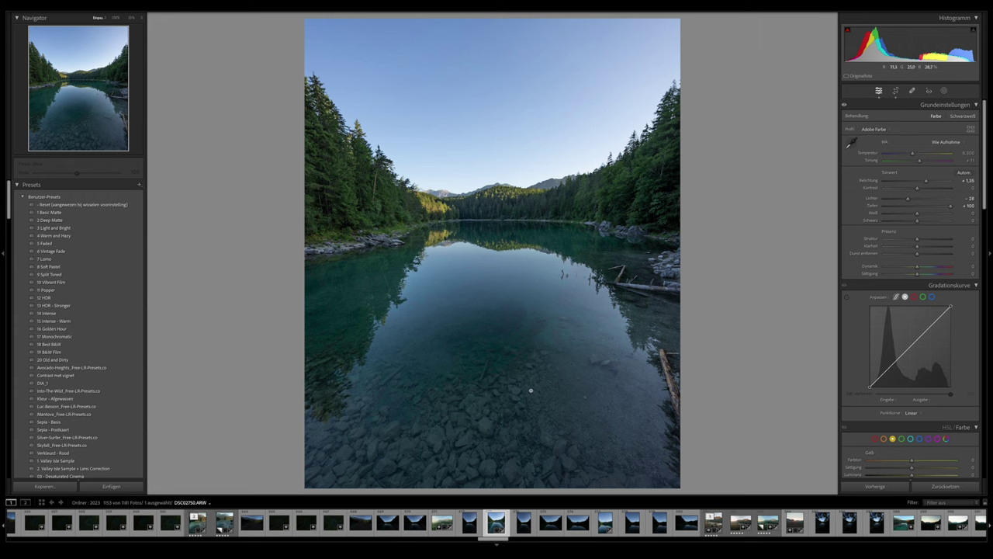
Step: Set shadows to +74 and highlights to −40, then zoom the Navigator to 25%
{"action": "left_click_drag", "start_coordinate": [951, 205], "coordinate": [903, 199]}
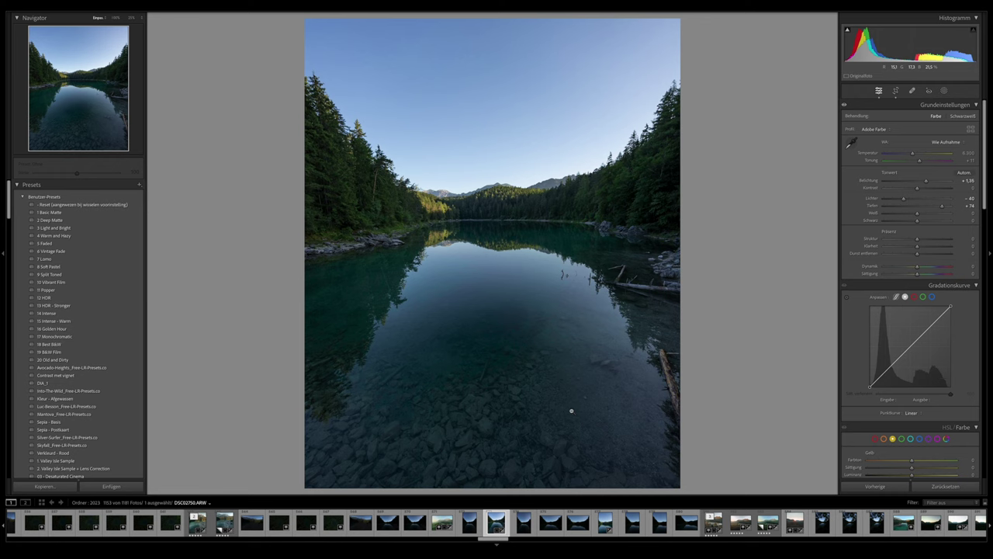
{"action": "left_click", "coordinate": [546, 359]}
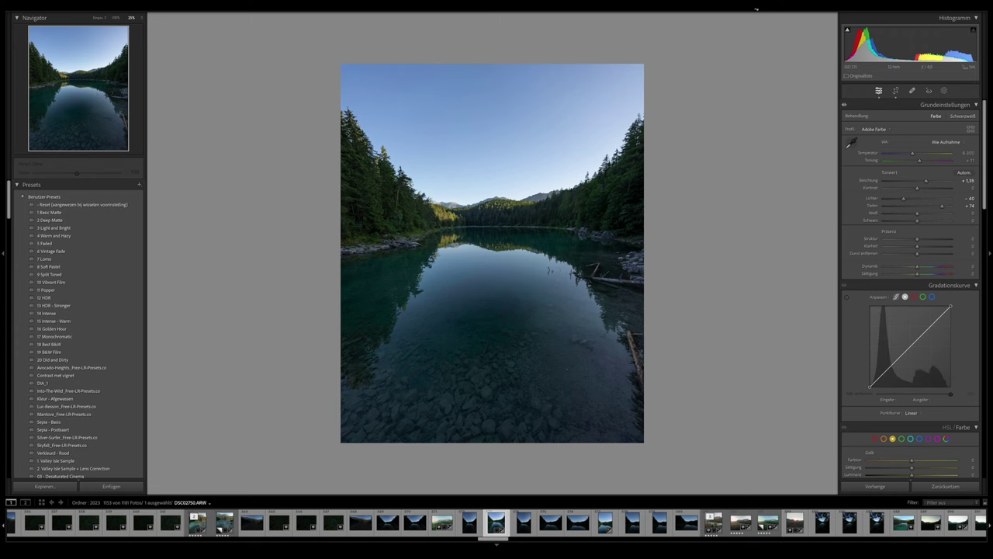
Step: Back in the Grid, find thumbnail 645 and open DSC02793 in Loupe view
{"action": "key", "text": "g"}
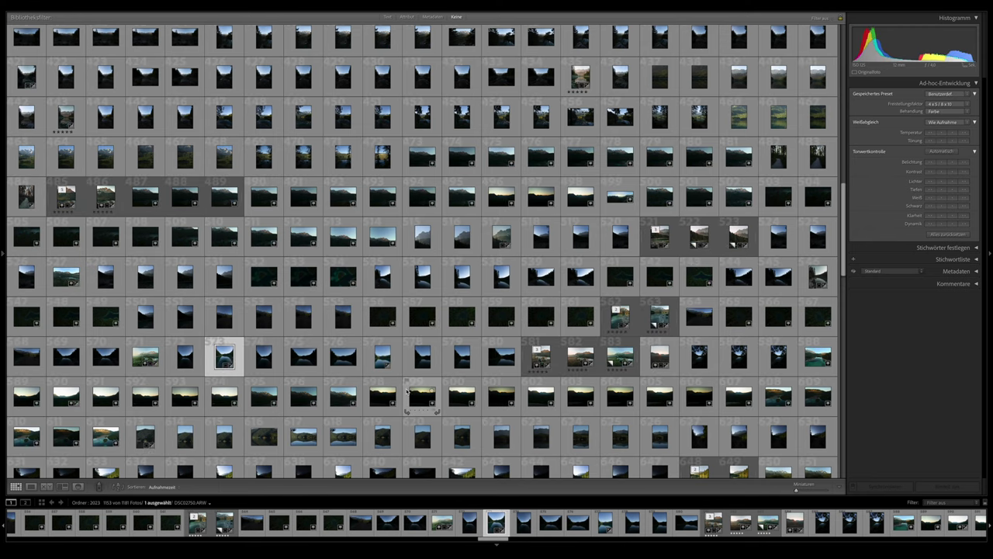
{"action": "scroll", "coordinate": [405, 388], "scroll_direction": "down", "scroll_amount": 2}
{"action": "scroll", "coordinate": [406, 384], "scroll_direction": "down", "scroll_amount": 1}
{"action": "scroll", "coordinate": [406, 382], "scroll_direction": "down", "scroll_amount": 1}
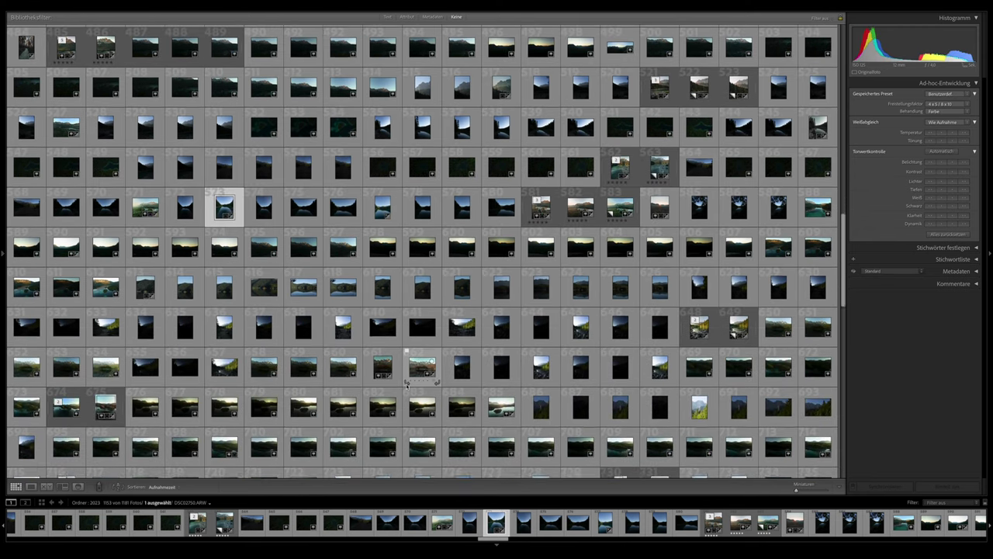
{"action": "scroll", "coordinate": [405, 383], "scroll_direction": "down", "scroll_amount": 2}
{"action": "scroll", "coordinate": [404, 383], "scroll_direction": "down", "scroll_amount": 1}
{"action": "scroll", "coordinate": [404, 382], "scroll_direction": "down", "scroll_amount": 1}
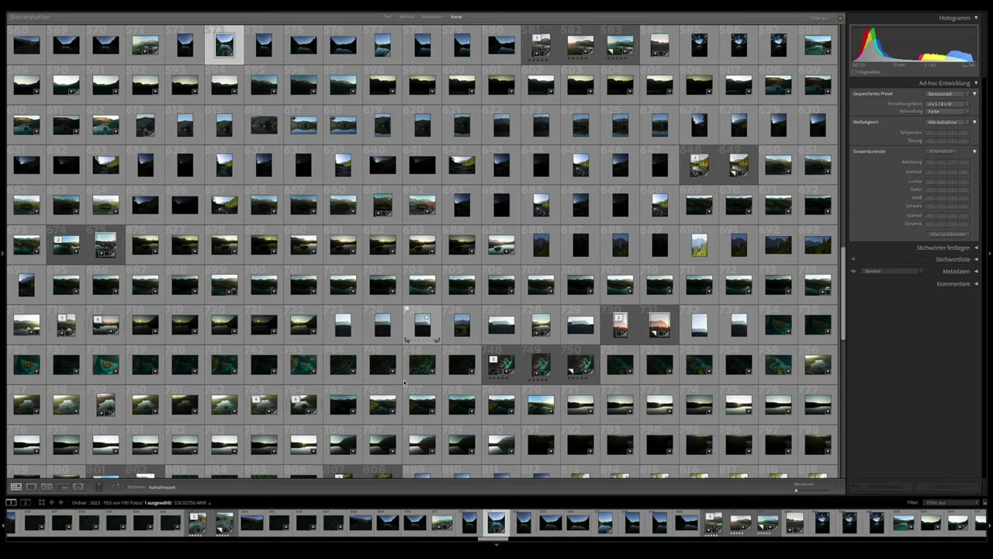
{"action": "scroll", "coordinate": [404, 382], "scroll_direction": "down", "scroll_amount": 2}
{"action": "scroll", "coordinate": [404, 382], "scroll_direction": "down", "scroll_amount": 1}
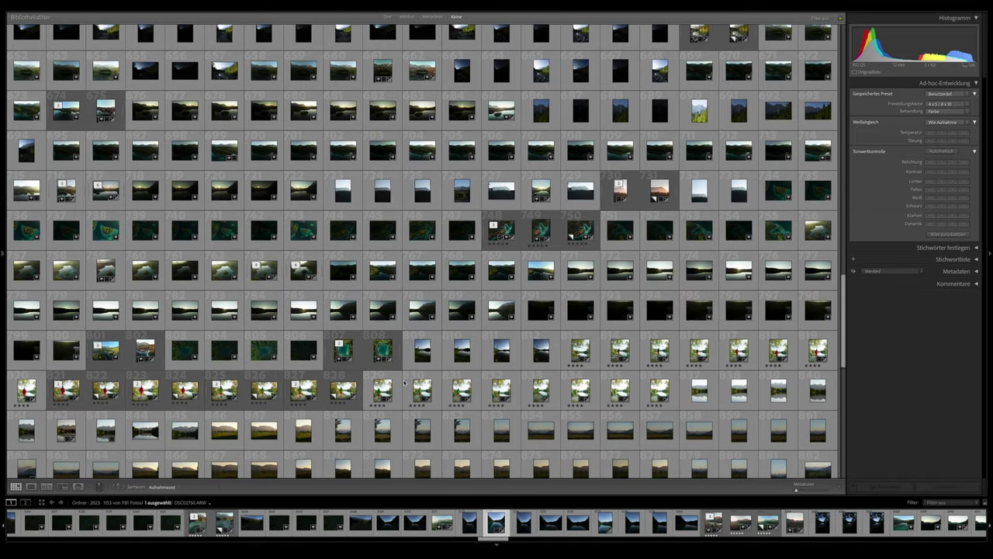
{"action": "scroll", "coordinate": [522, 360], "scroll_direction": "up", "scroll_amount": 2}
{"action": "scroll", "coordinate": [522, 359], "scroll_direction": "up", "scroll_amount": 1}
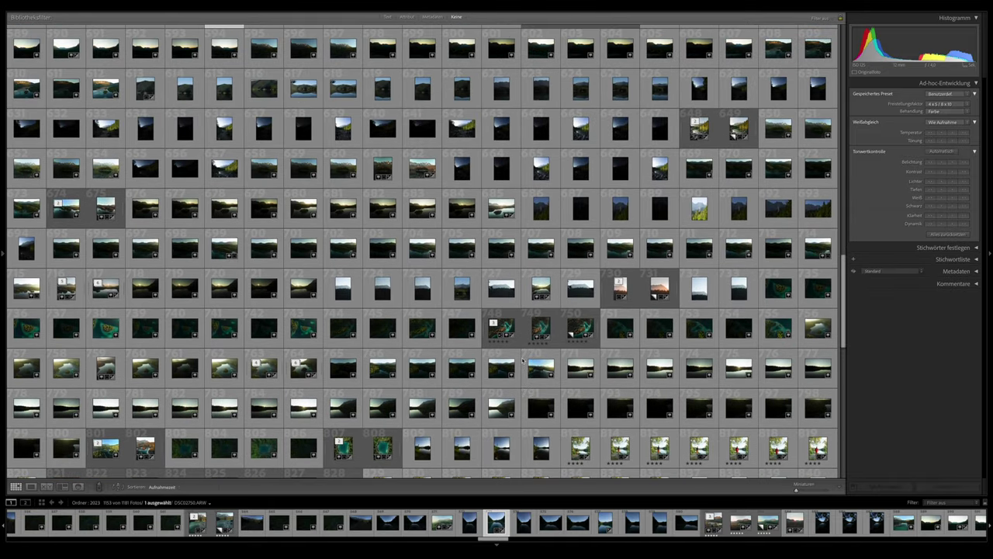
{"action": "scroll", "coordinate": [523, 359], "scroll_direction": "up", "scroll_amount": 1}
{"action": "scroll", "coordinate": [520, 341], "scroll_direction": "up", "scroll_amount": 1}
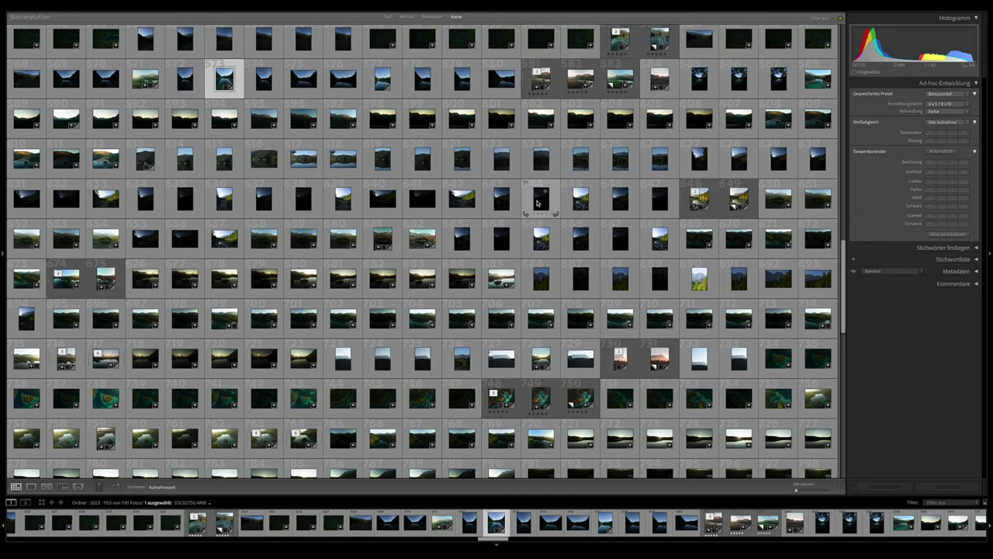
{"action": "double_click", "coordinate": [579, 204]}
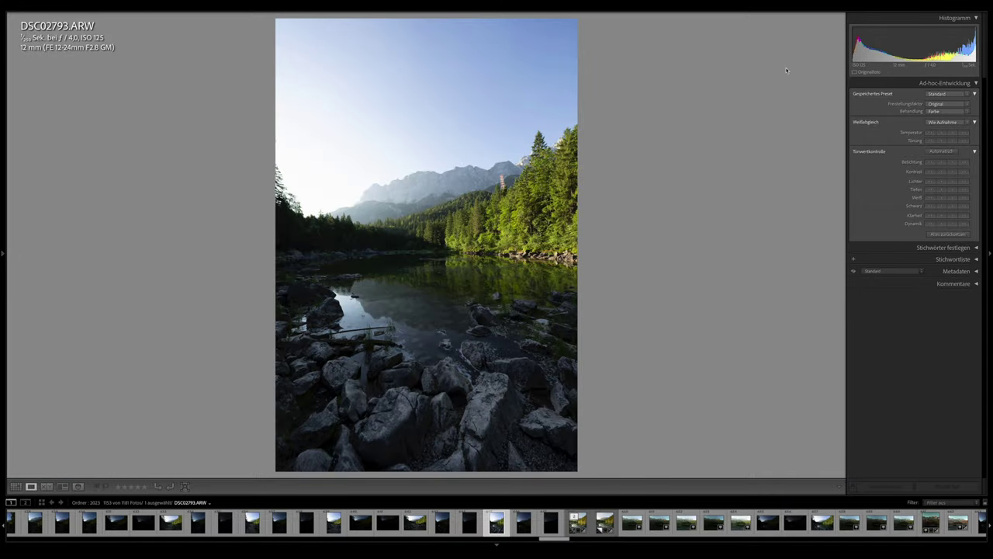
Step: Glance at the previous darker shot, return to DSC02793 and enter Develop
{"action": "key", "text": "Left"}
{"action": "key", "text": "Left"}
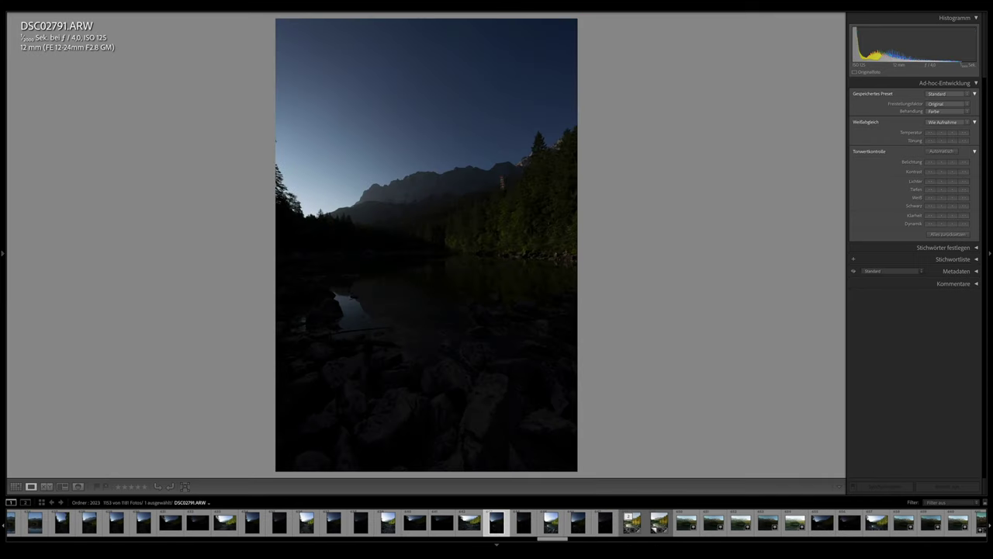
{"action": "key", "text": "Right"}
{"action": "key", "text": "Right"}
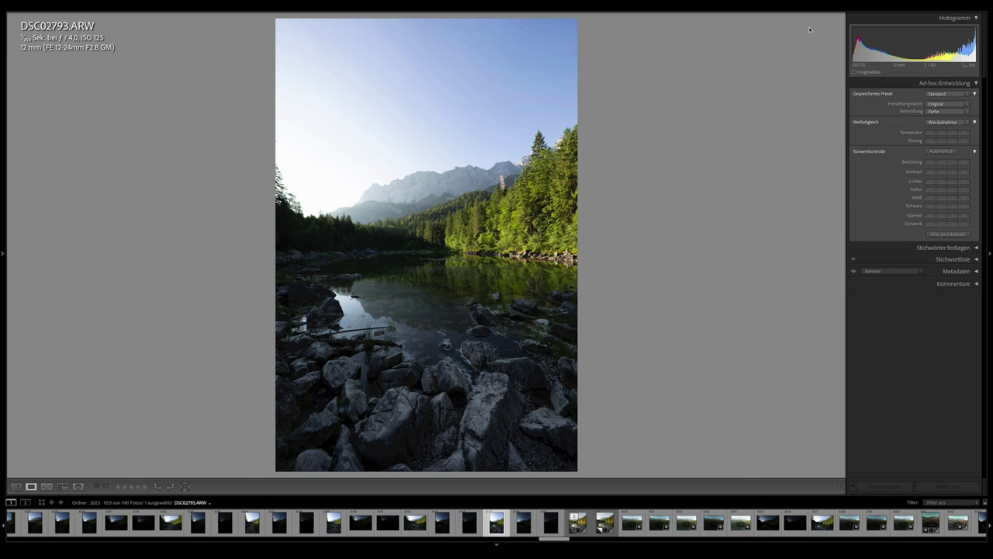
{"action": "key", "text": "d"}
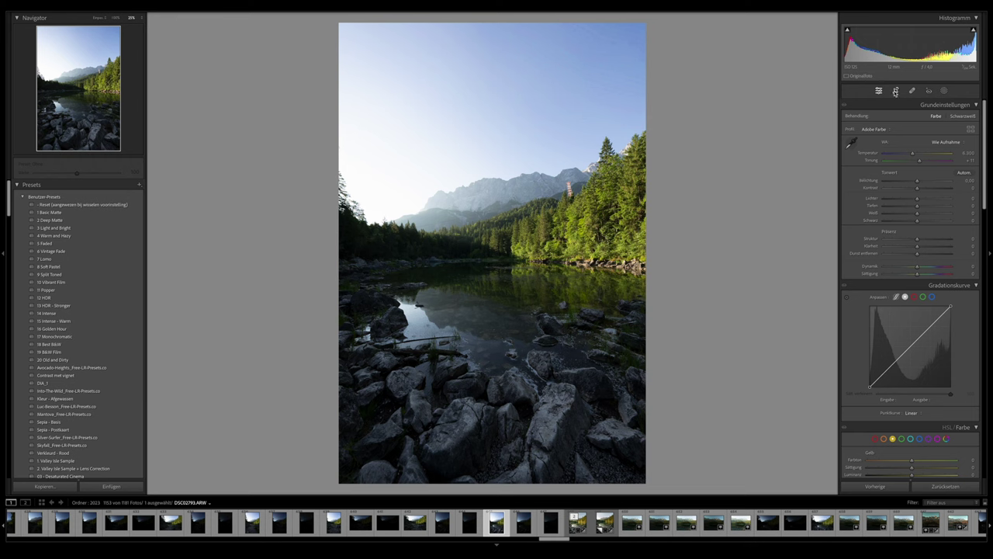
Step: Crop DSC02793 to a 4 x 5 / 8 x 10 portrait frame, repositioning the photo
{"action": "left_click", "coordinate": [896, 92]}
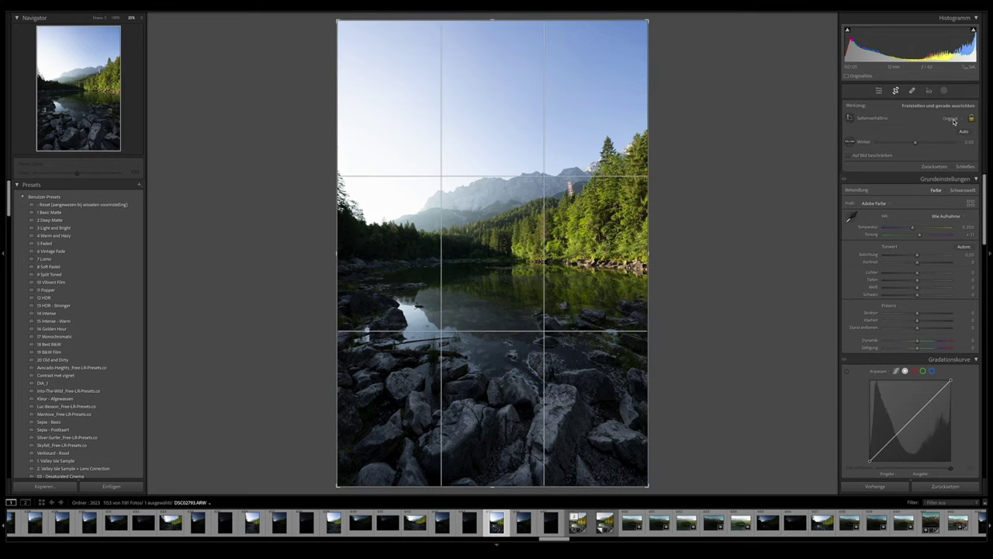
{"action": "left_click", "coordinate": [952, 119]}
{"action": "left_click", "coordinate": [959, 149]}
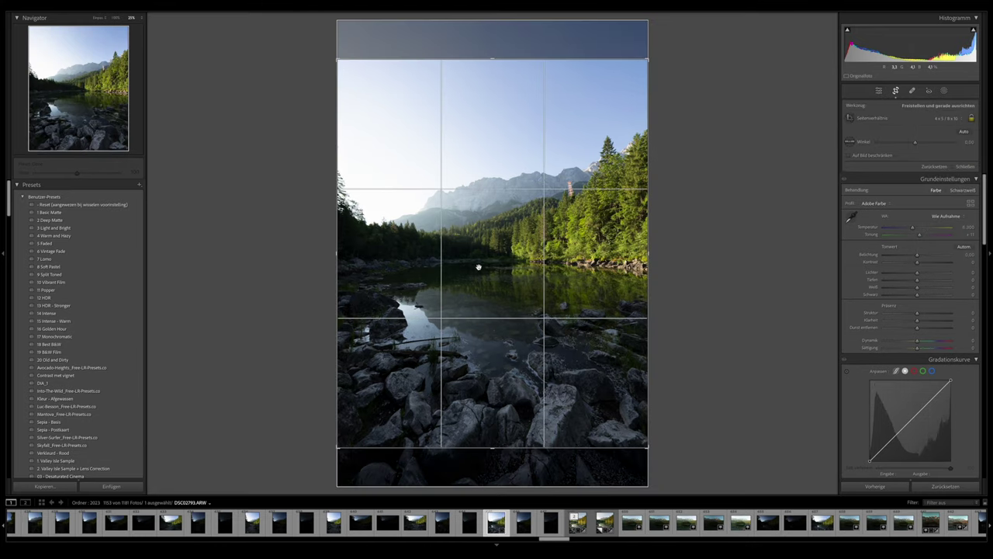
{"action": "left_click_drag", "start_coordinate": [503, 253], "coordinate": [501, 246]}
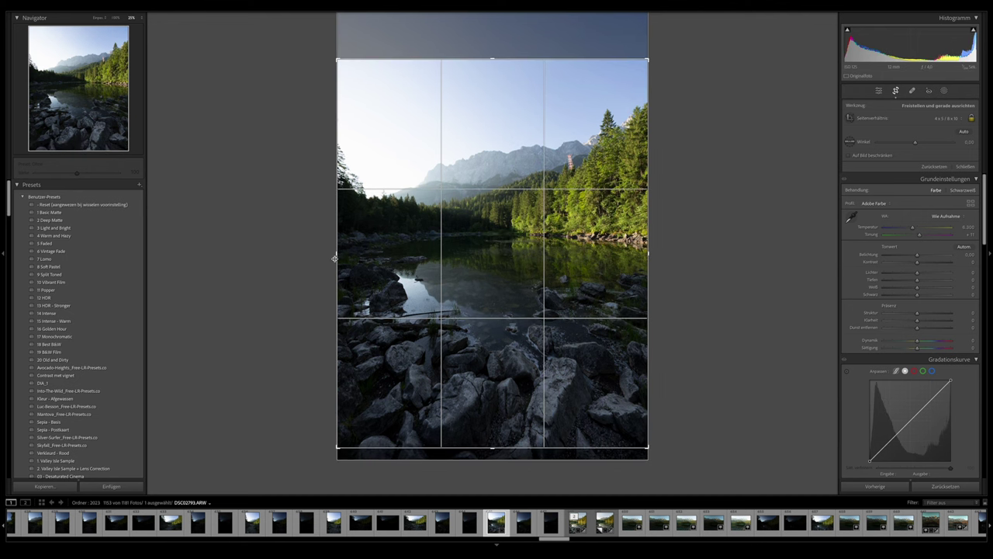
{"action": "left_click_drag", "start_coordinate": [336, 257], "coordinate": [336, 259]}
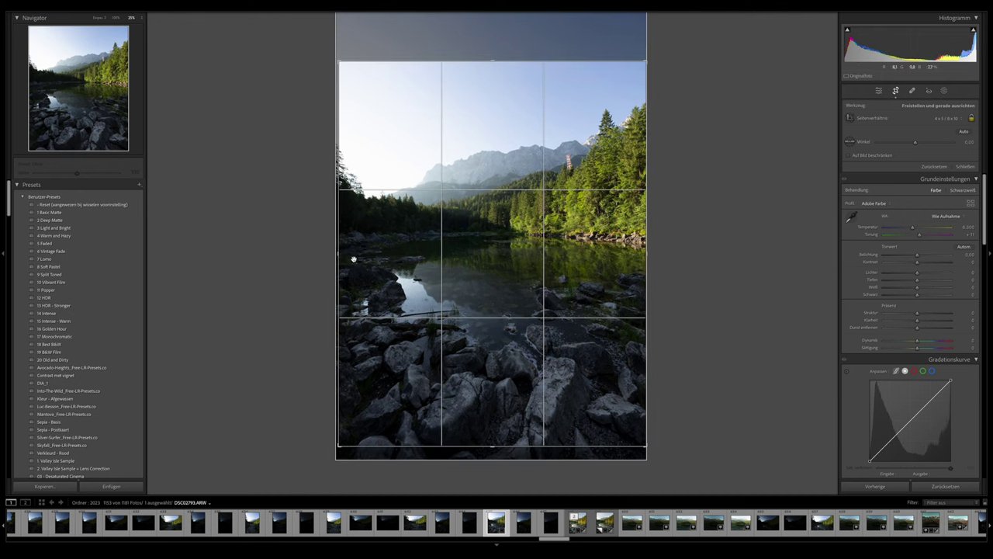
{"action": "left_click_drag", "start_coordinate": [440, 248], "coordinate": [439, 258]}
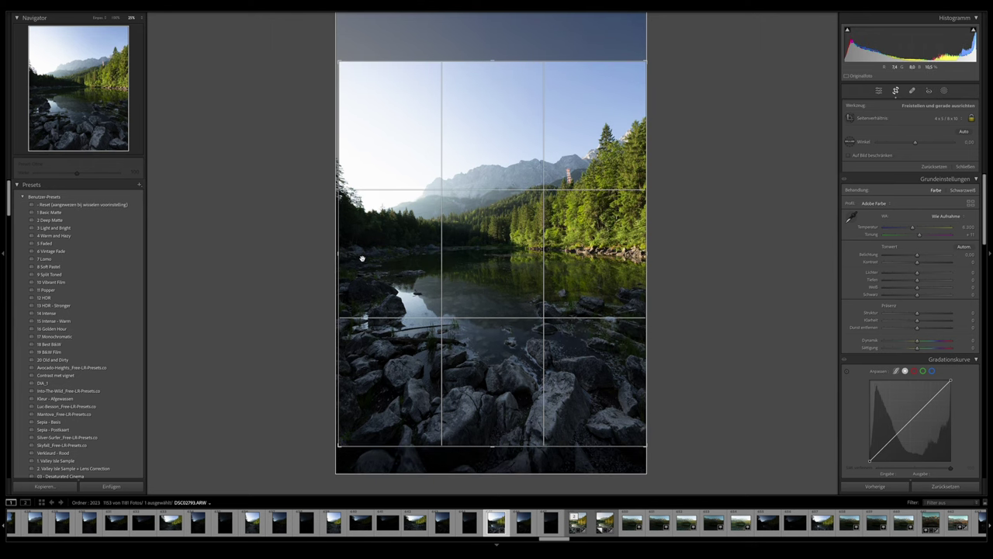
{"action": "left_click_drag", "start_coordinate": [343, 73], "coordinate": [344, 69]}
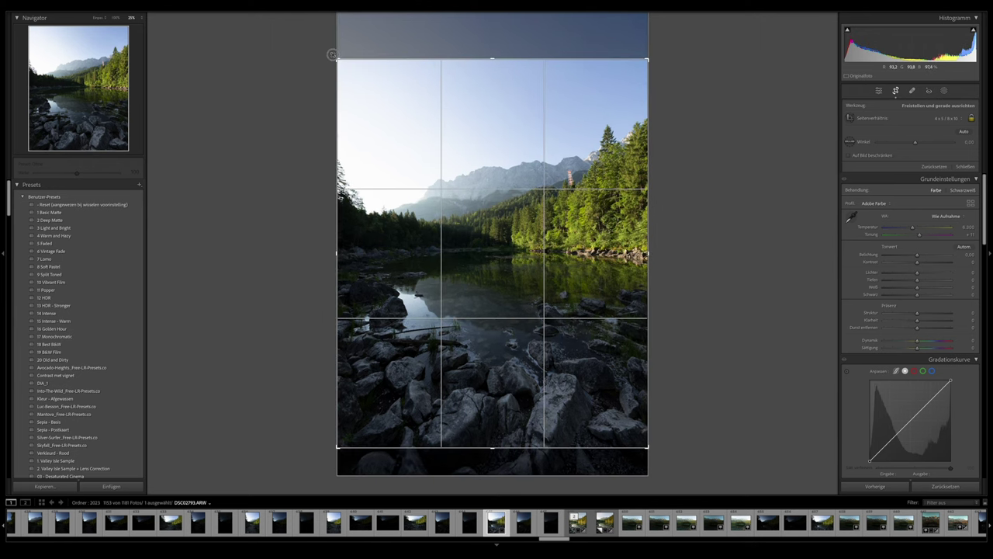
{"action": "mouse_move", "coordinate": [432, 184]}
{"action": "left_mouse_down"}
{"action": "mouse_move", "coordinate": [417, 59]}
{"action": "mouse_move", "coordinate": [417, 120]}
{"action": "mouse_move", "coordinate": [429, 114]}
{"action": "left_mouse_up"}
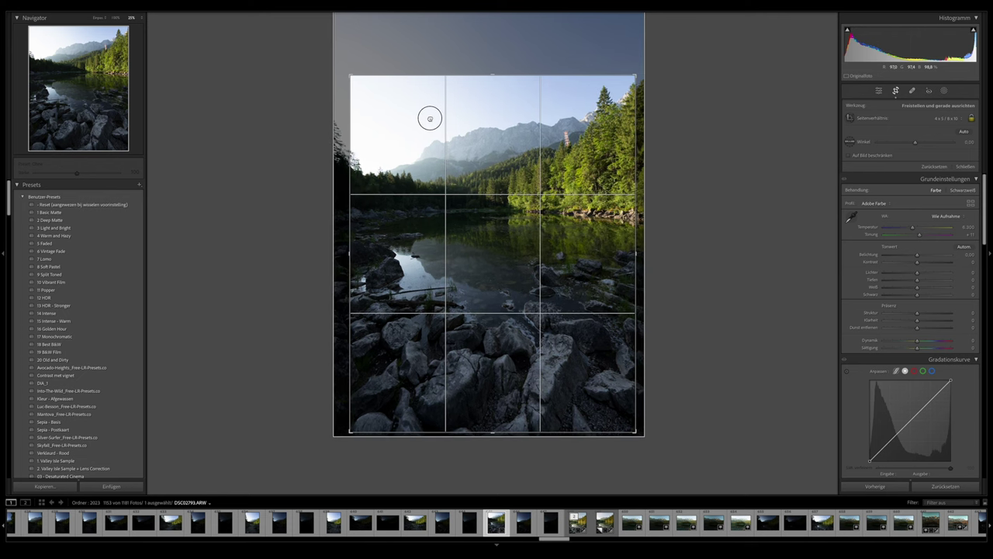
{"action": "key", "text": "Return"}
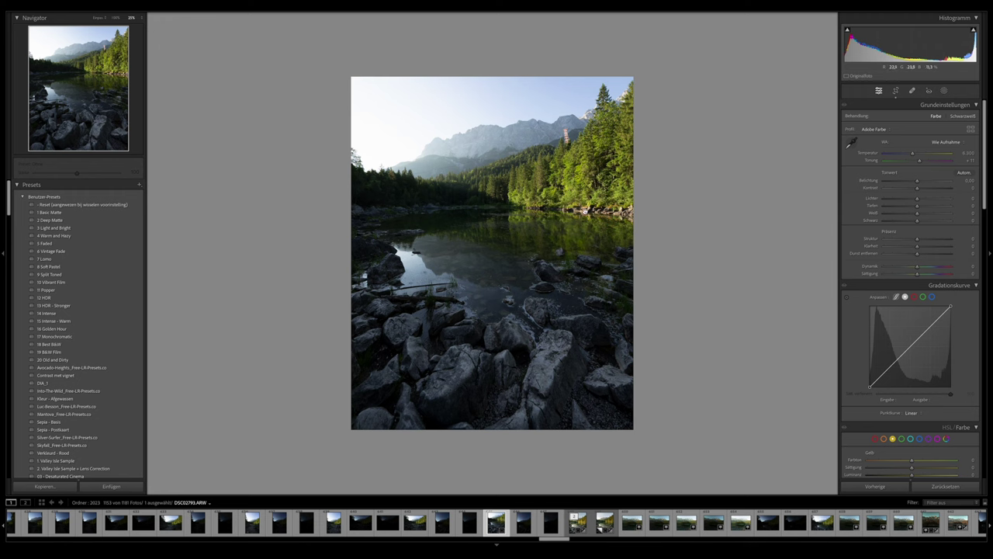
Step: Refine the crop, moving the photo lower and enlarging toward the top-left
{"action": "left_click", "coordinate": [895, 90]}
{"action": "left_click_drag", "start_coordinate": [488, 165], "coordinate": [481, 189]}
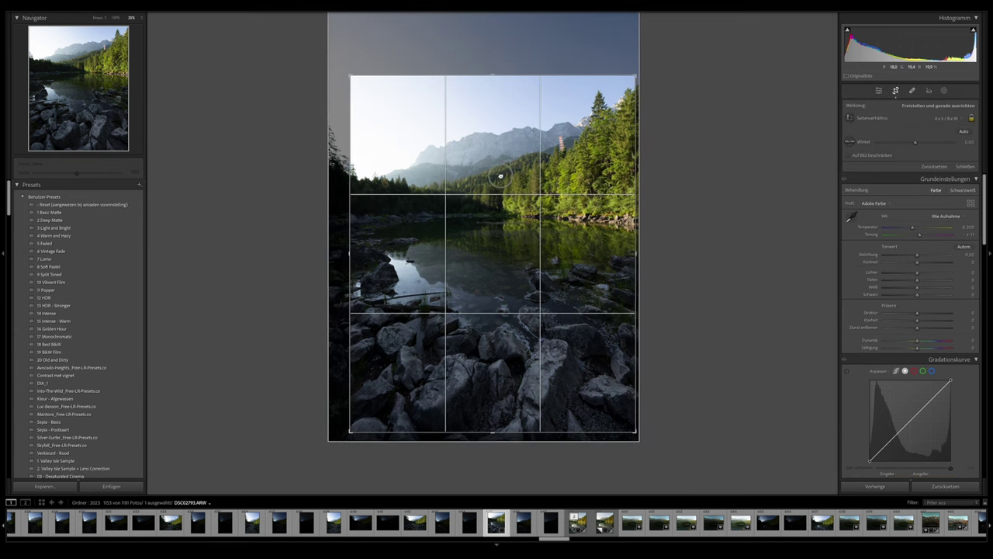
{"action": "left_click_drag", "start_coordinate": [349, 75], "coordinate": [363, 111]}
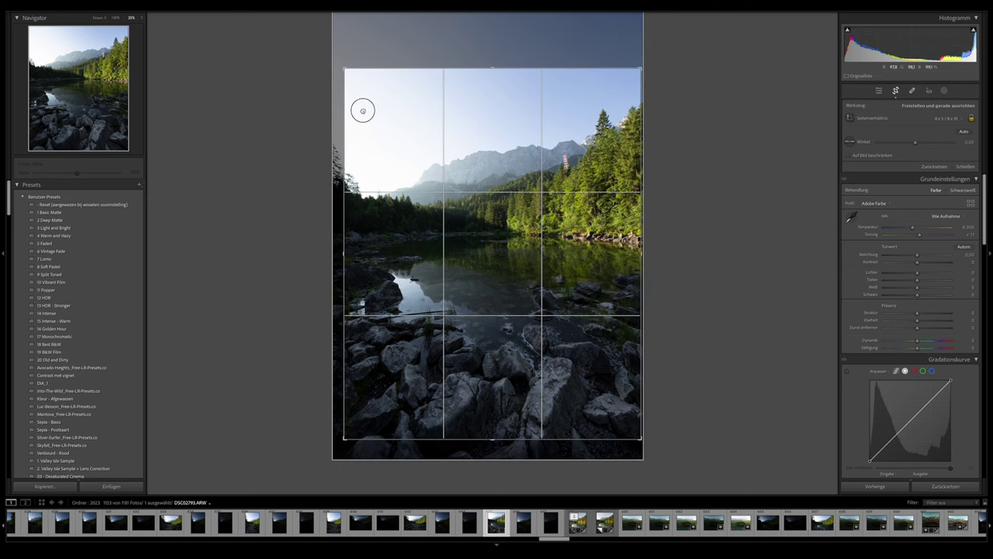
{"action": "key", "text": "Return"}
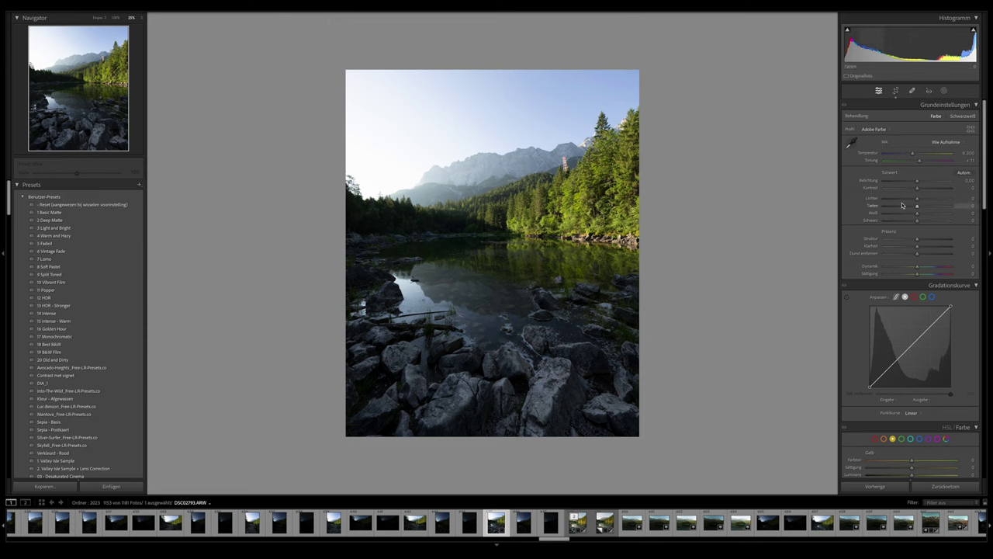
Step: Drag the Highlights (Lichter) slider down to −70 to recover the sky
{"action": "left_click_drag", "start_coordinate": [917, 199], "coordinate": [893, 200]}
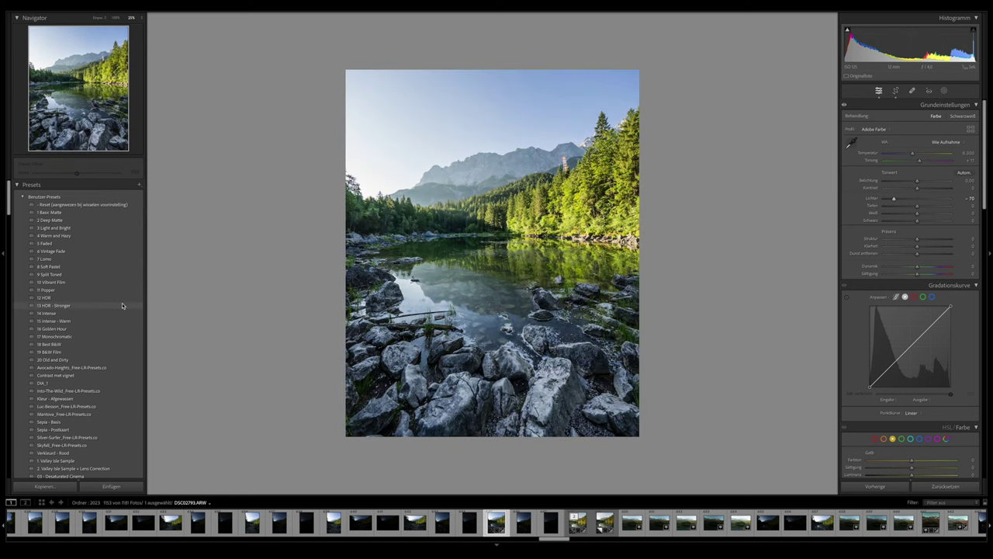
Step: Apply the Eibsee Summer Blue preset and lower exposure to −1,05
{"action": "scroll", "coordinate": [122, 303], "scroll_direction": "down", "scroll_amount": 5}
{"action": "scroll", "coordinate": [122, 305], "scroll_direction": "down", "scroll_amount": 3}
{"action": "scroll", "coordinate": [122, 305], "scroll_direction": "down", "scroll_amount": 5}
{"action": "scroll", "coordinate": [122, 305], "scroll_direction": "down", "scroll_amount": 4}
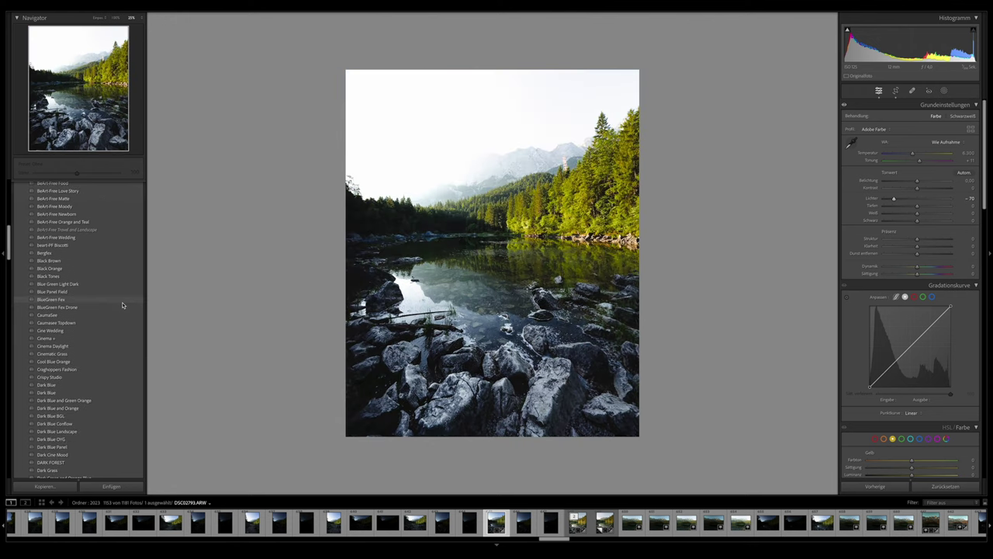
{"action": "scroll", "coordinate": [124, 303], "scroll_direction": "down", "scroll_amount": 4}
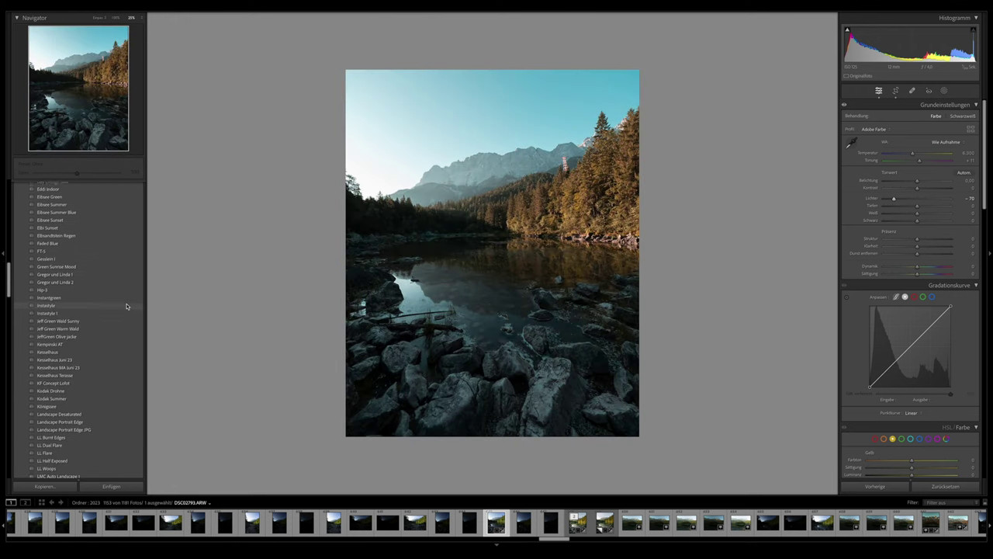
{"action": "scroll", "coordinate": [113, 329], "scroll_direction": "down", "scroll_amount": 4}
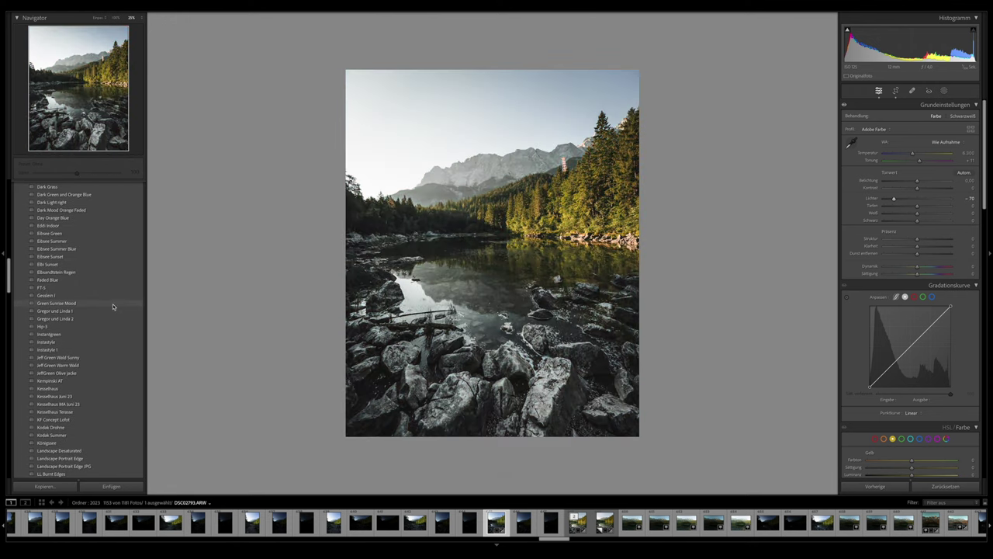
{"action": "scroll", "coordinate": [114, 303], "scroll_direction": "up", "scroll_amount": 2}
{"action": "scroll", "coordinate": [113, 291], "scroll_direction": "up", "scroll_amount": 1}
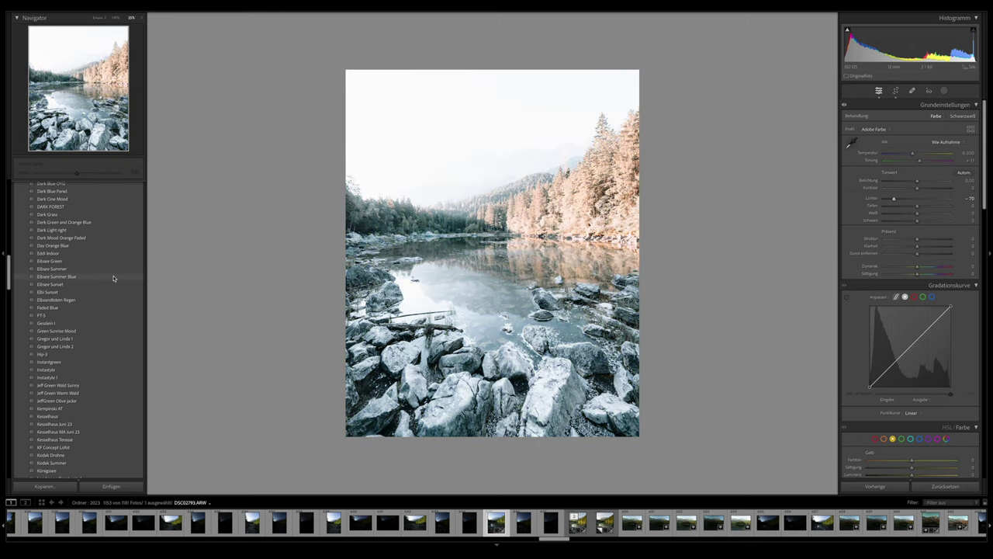
{"action": "left_click", "coordinate": [114, 277]}
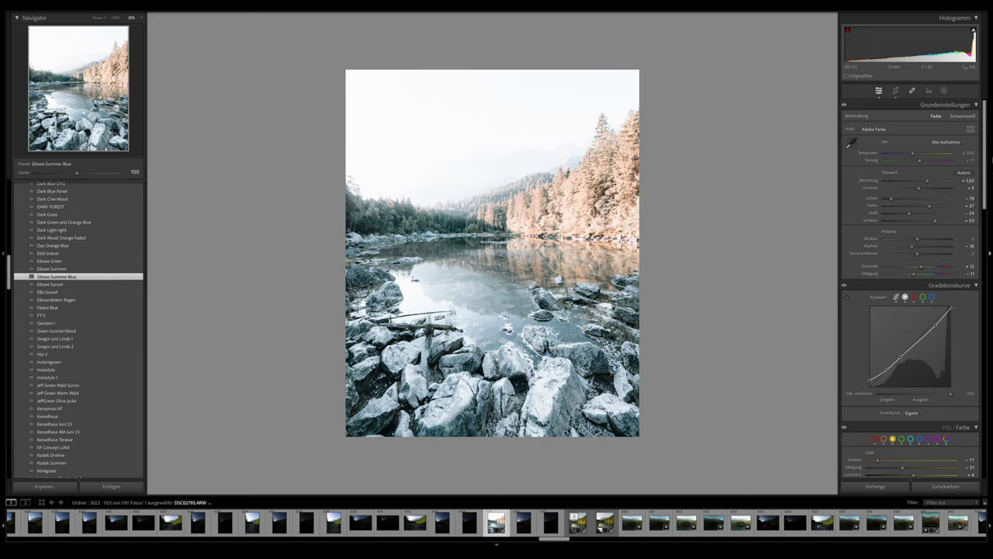
{"action": "left_click_drag", "start_coordinate": [920, 180], "coordinate": [911, 182]}
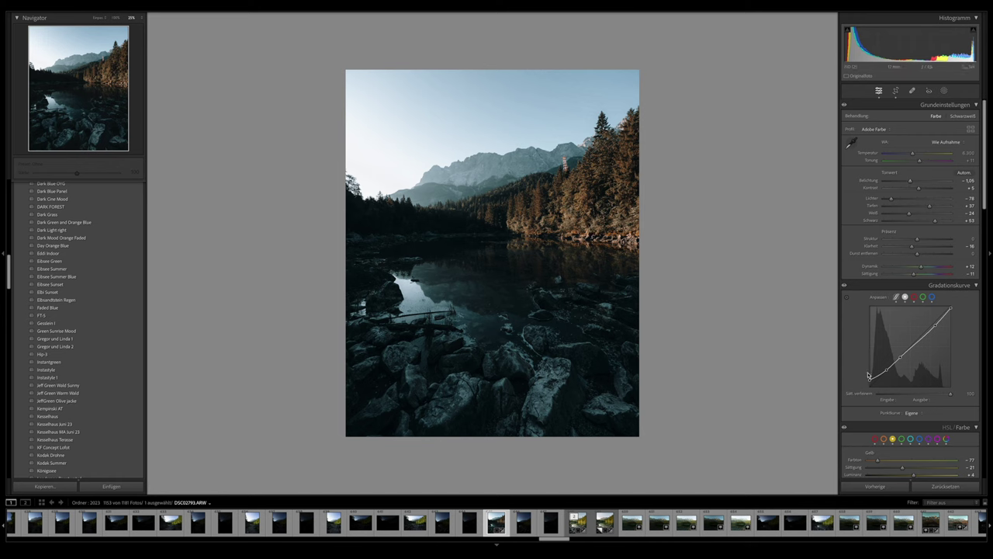
Step: Show the Before/After comparison and warm the temperature to 8803
{"action": "key", "text": "y"}
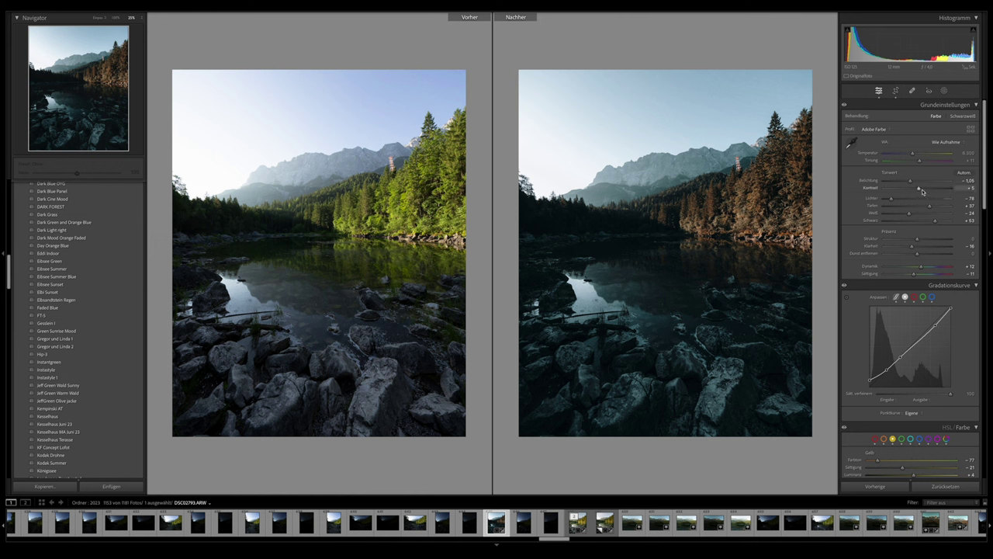
{"action": "left_click", "coordinate": [915, 155]}
{"action": "left_click_drag", "start_coordinate": [915, 155], "coordinate": [924, 155]}
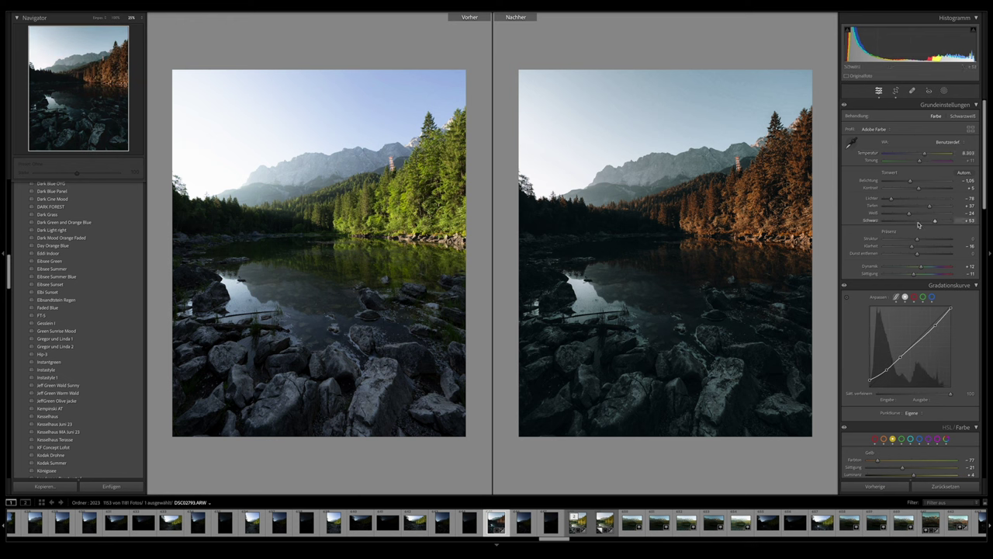
Step: Add a tone-curve point at input 60, output 55 and raise Shadows to +91
{"action": "scroll", "coordinate": [919, 203], "scroll_direction": "down", "scroll_amount": 1}
{"action": "scroll", "coordinate": [919, 210], "scroll_direction": "down", "scroll_amount": 2}
{"action": "scroll", "coordinate": [919, 221], "scroll_direction": "down", "scroll_amount": 3}
{"action": "scroll", "coordinate": [919, 225], "scroll_direction": "down", "scroll_amount": 1}
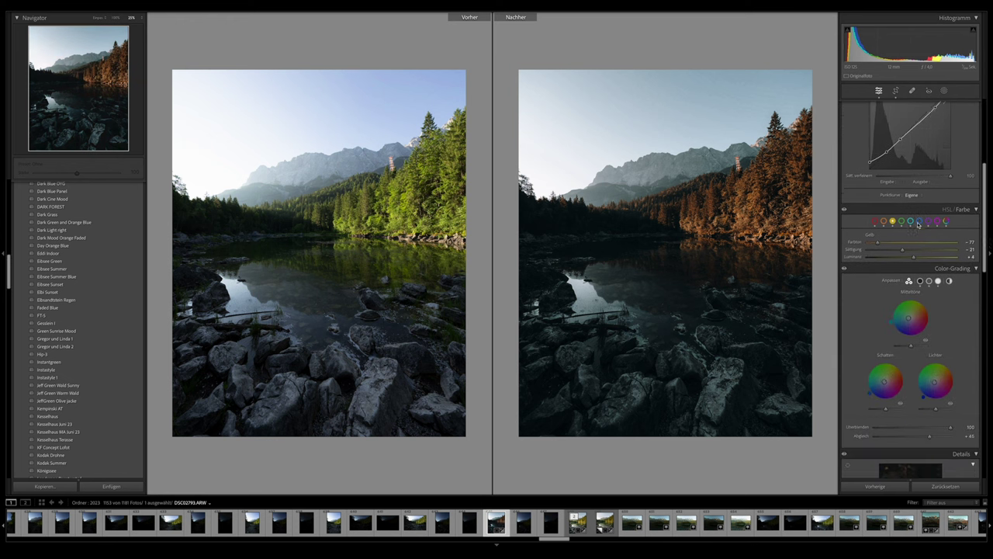
{"action": "scroll", "coordinate": [917, 224], "scroll_direction": "up", "scroll_amount": 1}
{"action": "scroll", "coordinate": [916, 223], "scroll_direction": "up", "scroll_amount": 2}
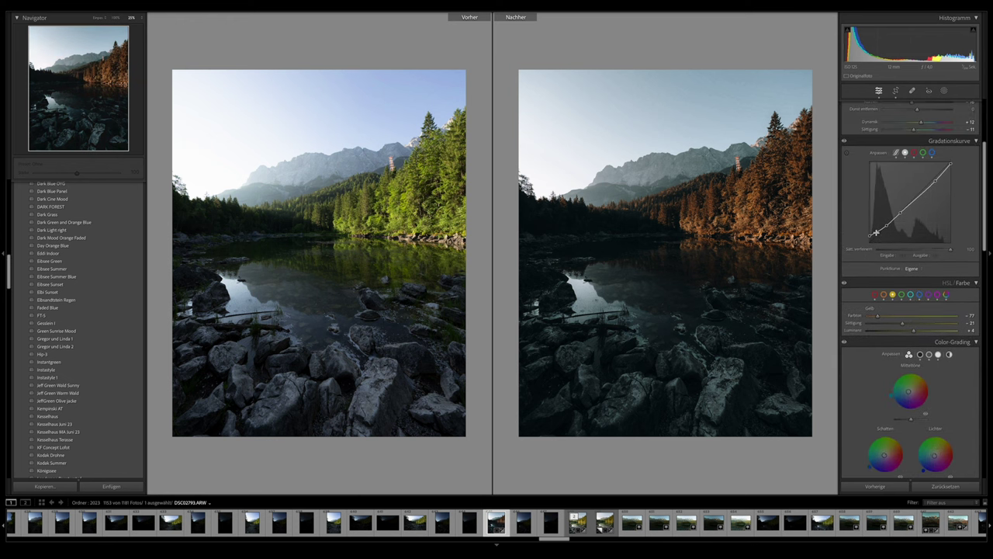
{"action": "mouse_move", "coordinate": [870, 236]}
{"action": "left_click_drag", "start_coordinate": [870, 236], "coordinate": [888, 225]}
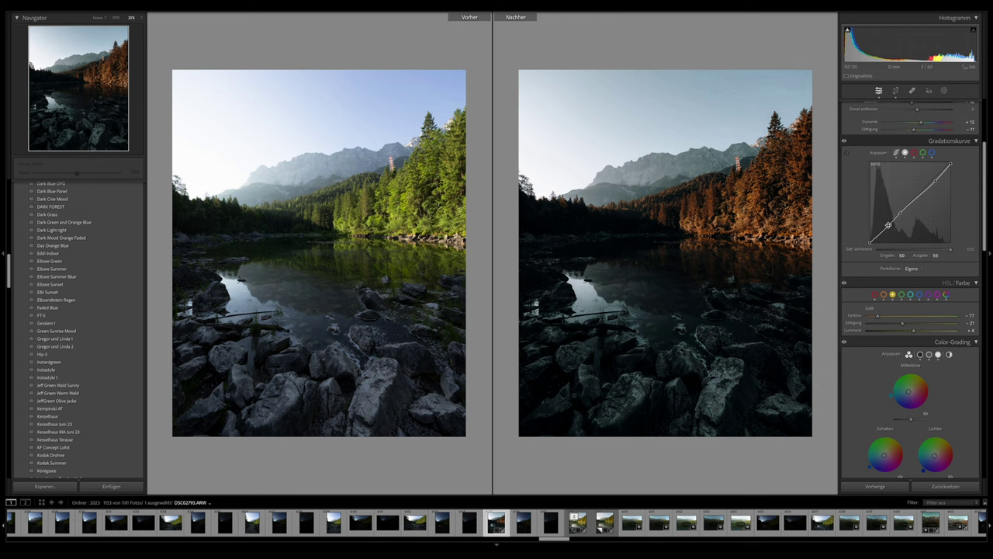
{"action": "scroll", "coordinate": [900, 222], "scroll_direction": "up", "scroll_amount": 3}
{"action": "scroll", "coordinate": [916, 213], "scroll_direction": "up", "scroll_amount": 2}
{"action": "left_click_drag", "start_coordinate": [931, 208], "coordinate": [948, 209]}
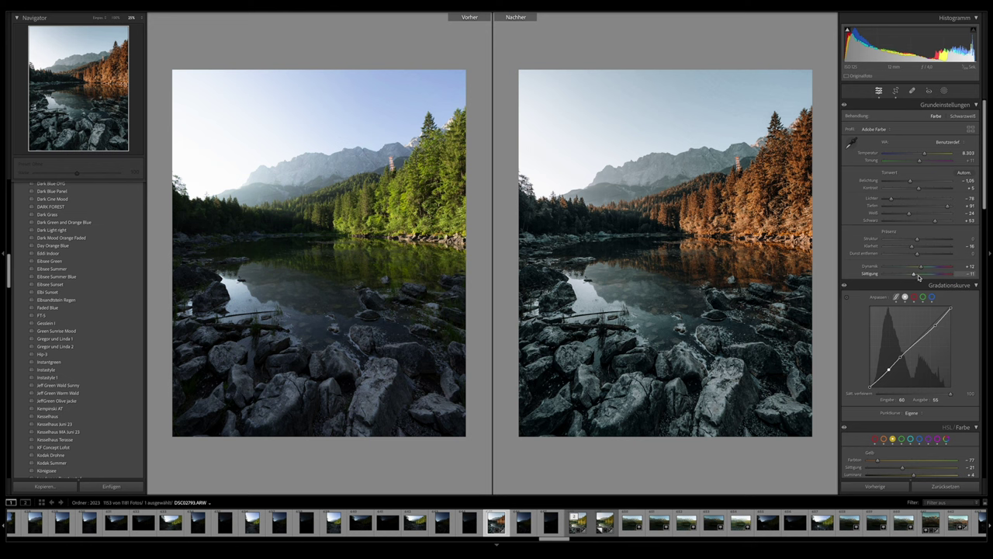
Step: In HSL, shift yellows greener with more saturation and luminance, and raise orange saturation to +38
{"action": "scroll", "coordinate": [914, 311], "scroll_direction": "down", "scroll_amount": 2}
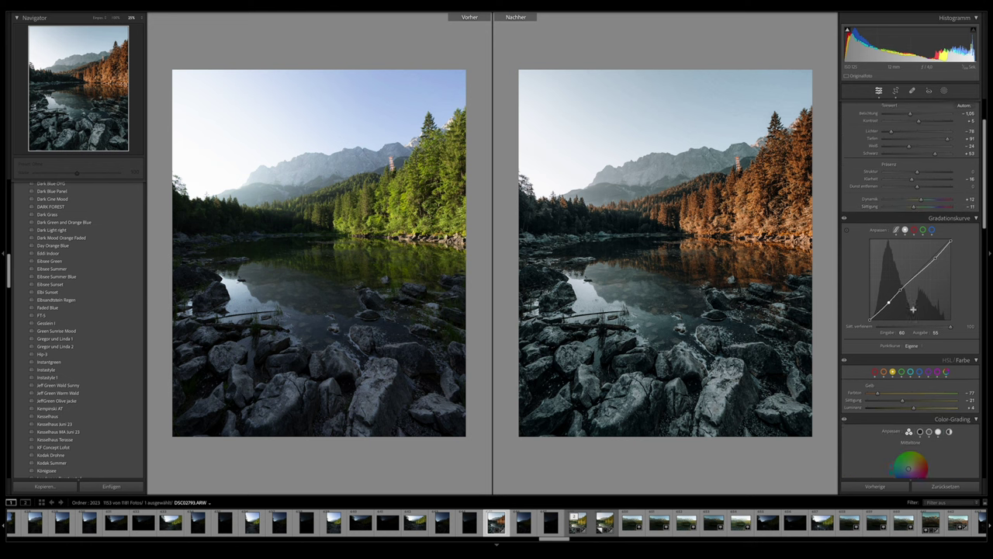
{"action": "scroll", "coordinate": [914, 310], "scroll_direction": "down", "scroll_amount": 1}
{"action": "scroll", "coordinate": [914, 310], "scroll_direction": "down", "scroll_amount": 1}
{"action": "scroll", "coordinate": [914, 312], "scroll_direction": "down", "scroll_amount": 2}
{"action": "scroll", "coordinate": [914, 312], "scroll_direction": "down", "scroll_amount": 1}
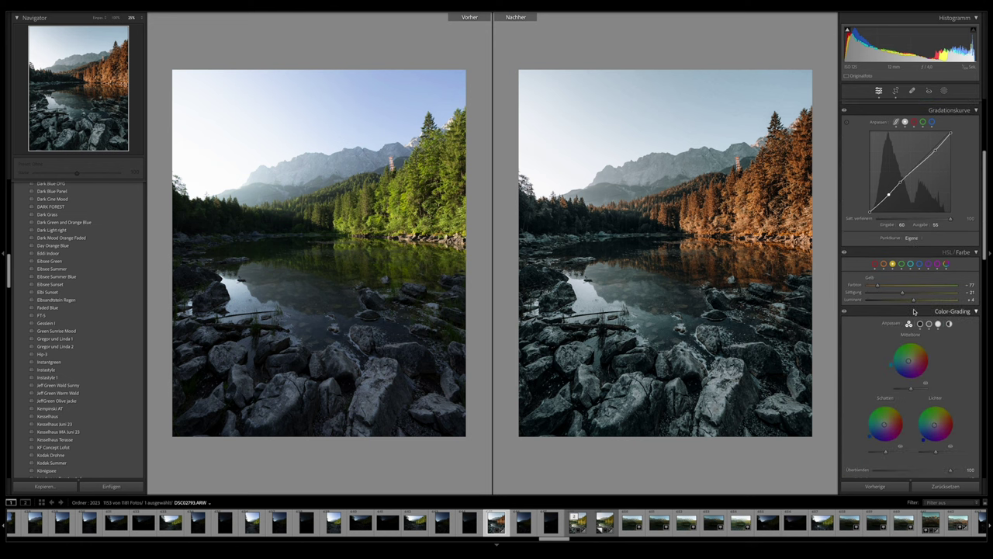
{"action": "scroll", "coordinate": [914, 312], "scroll_direction": "down", "scroll_amount": 1}
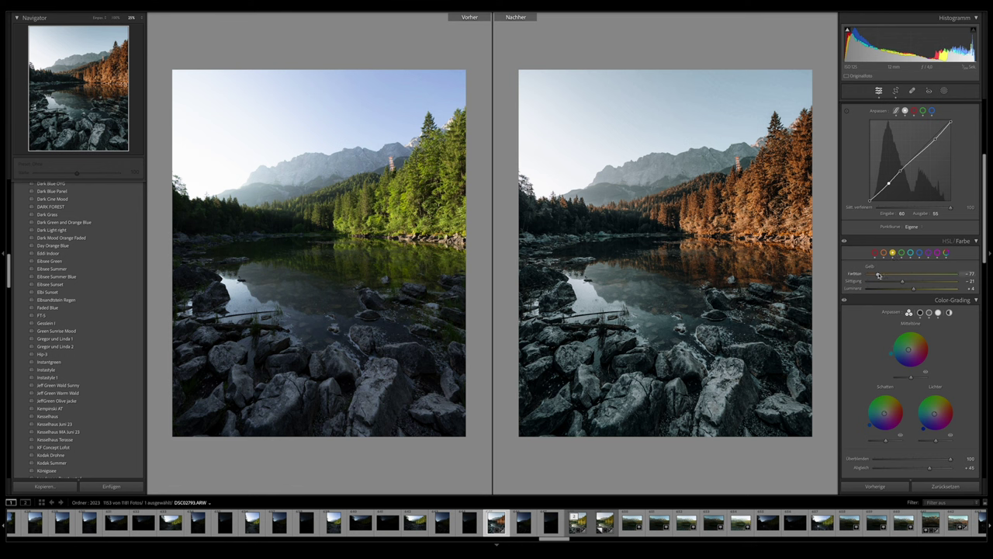
{"action": "left_click_drag", "start_coordinate": [878, 275], "coordinate": [901, 277]}
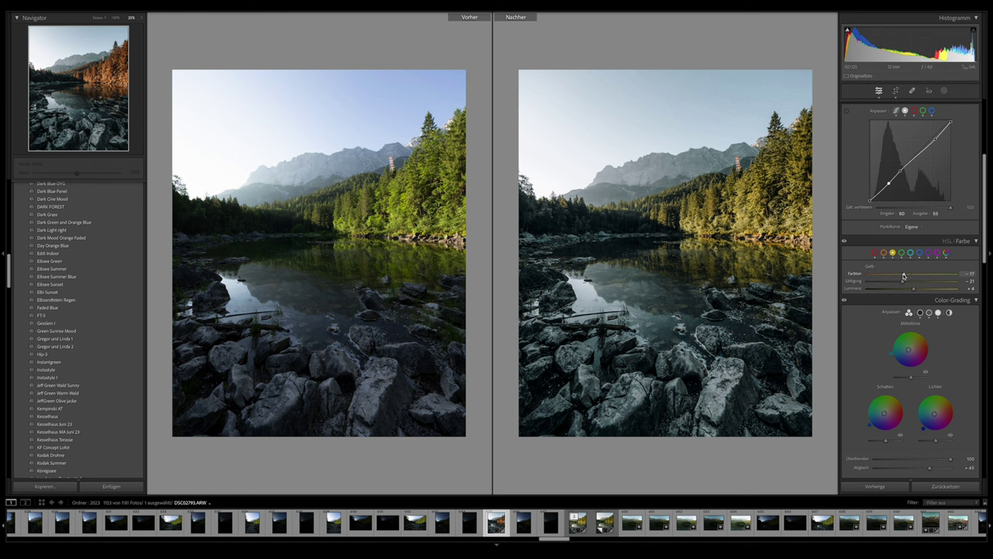
{"action": "left_click_drag", "start_coordinate": [903, 276], "coordinate": [904, 276]}
{"action": "left_click", "coordinate": [905, 275]}
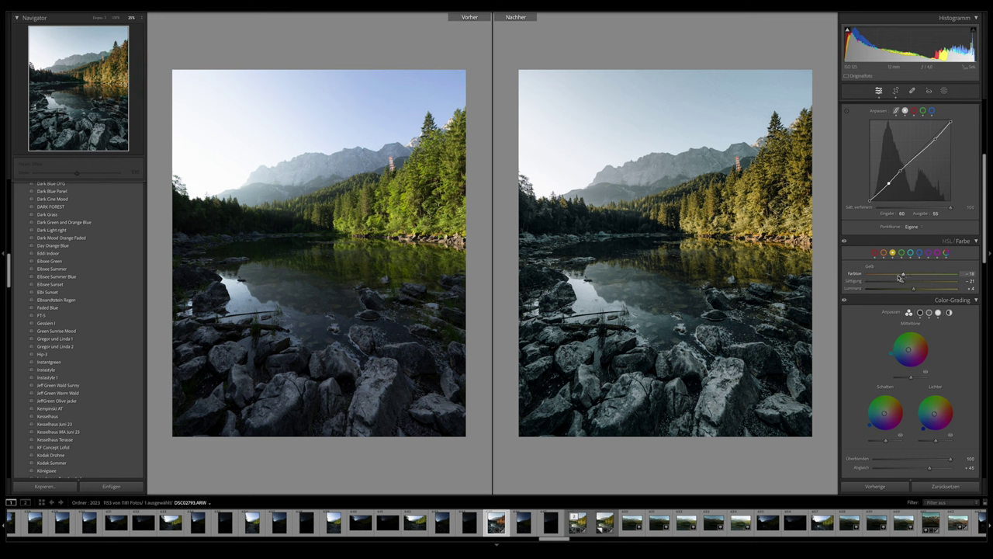
{"action": "left_click_drag", "start_coordinate": [903, 282], "coordinate": [911, 283]}
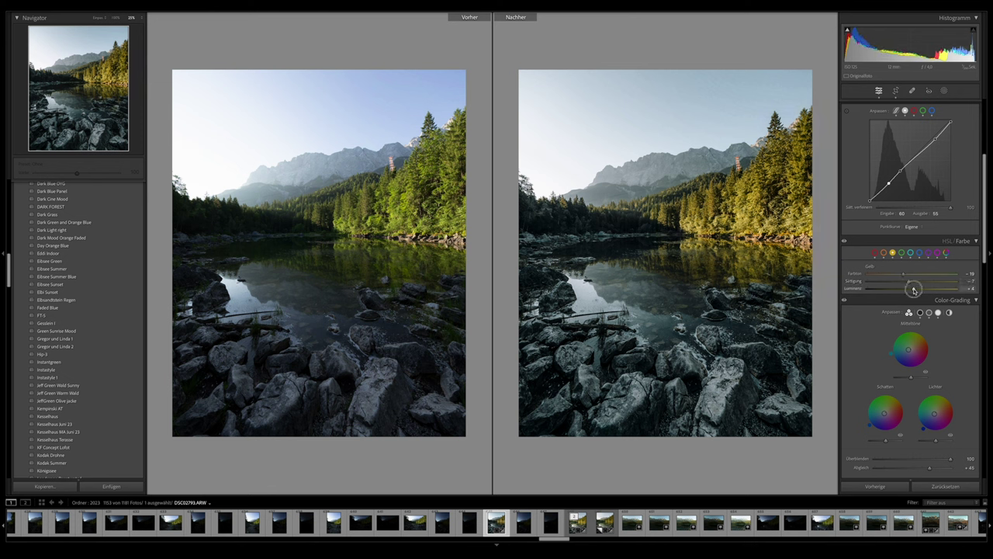
{"action": "mouse_move", "coordinate": [914, 290]}
{"action": "left_mouse_down"}
{"action": "mouse_move", "coordinate": [924, 290]}
{"action": "mouse_move", "coordinate": [915, 288]}
{"action": "left_mouse_up"}
{"action": "left_click", "coordinate": [885, 254]}
{"action": "mouse_move", "coordinate": [912, 282]}
{"action": "left_mouse_down"}
{"action": "mouse_move", "coordinate": [933, 286]}
{"action": "mouse_move", "coordinate": [911, 289]}
{"action": "left_mouse_up"}
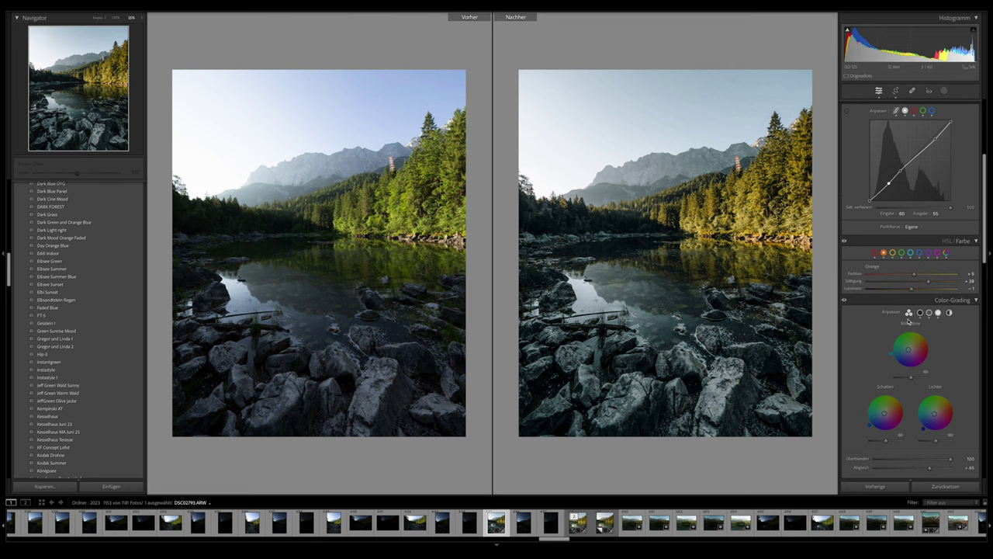
Step: Toggle the colour grading off and on to compare its effect
{"action": "scroll", "coordinate": [908, 321], "scroll_direction": "down", "scroll_amount": 1}
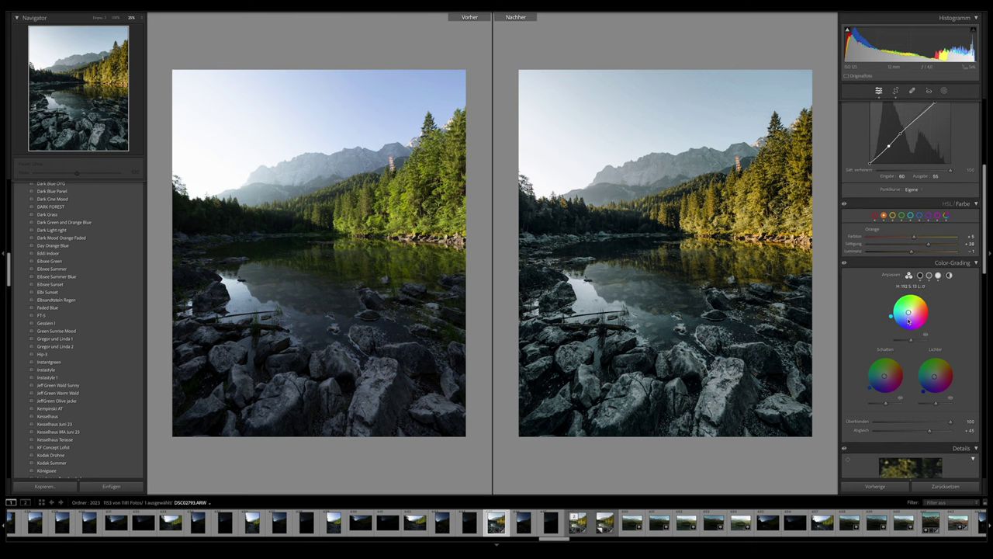
{"action": "scroll", "coordinate": [905, 316], "scroll_direction": "down", "scroll_amount": 1}
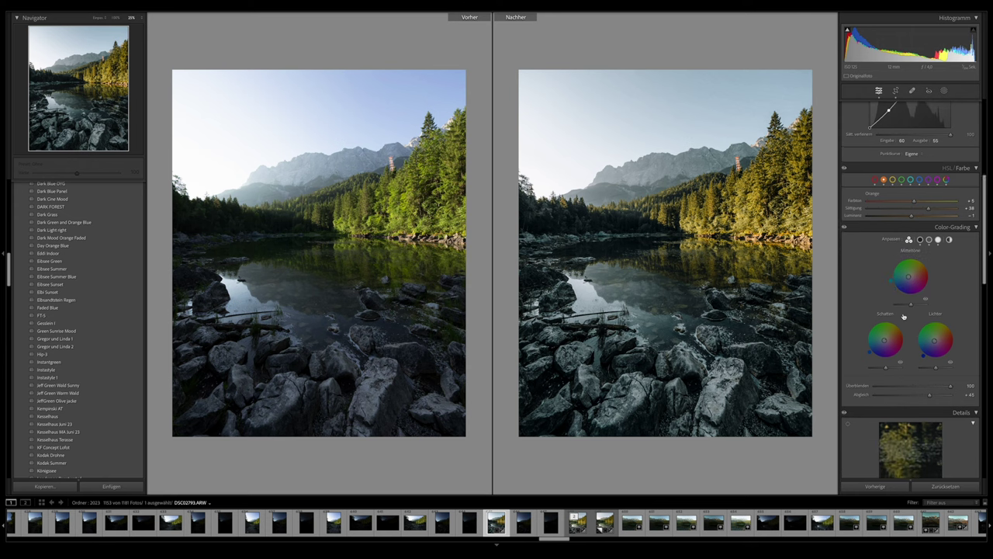
{"action": "scroll", "coordinate": [906, 264], "scroll_direction": "down", "scroll_amount": 1}
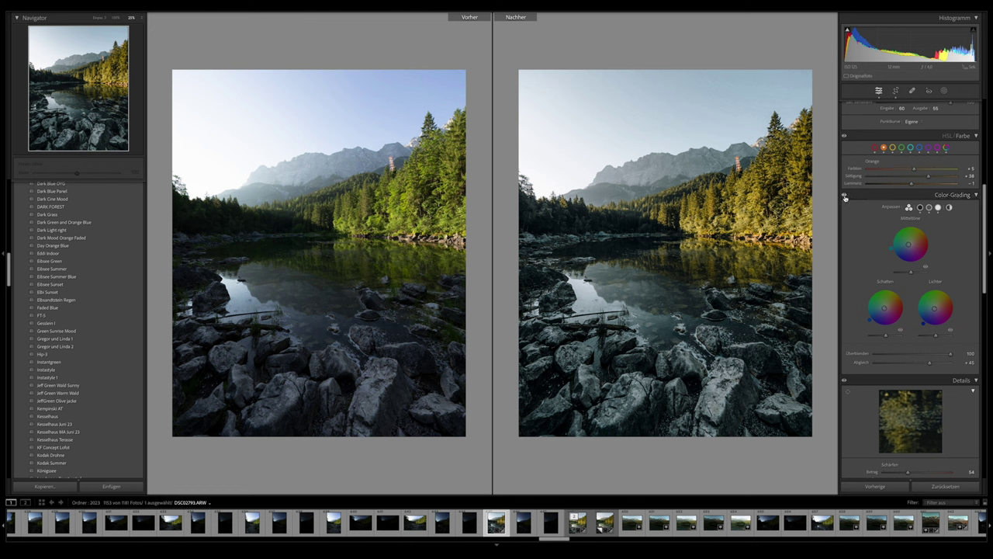
{"action": "left_click", "coordinate": [845, 197]}
Step: Show the shadows grading wheel on its own, then return to Grundeinstellungen
{"action": "left_click", "coordinate": [888, 285]}
{"action": "scroll", "coordinate": [889, 287], "scroll_direction": "down", "scroll_amount": 1}
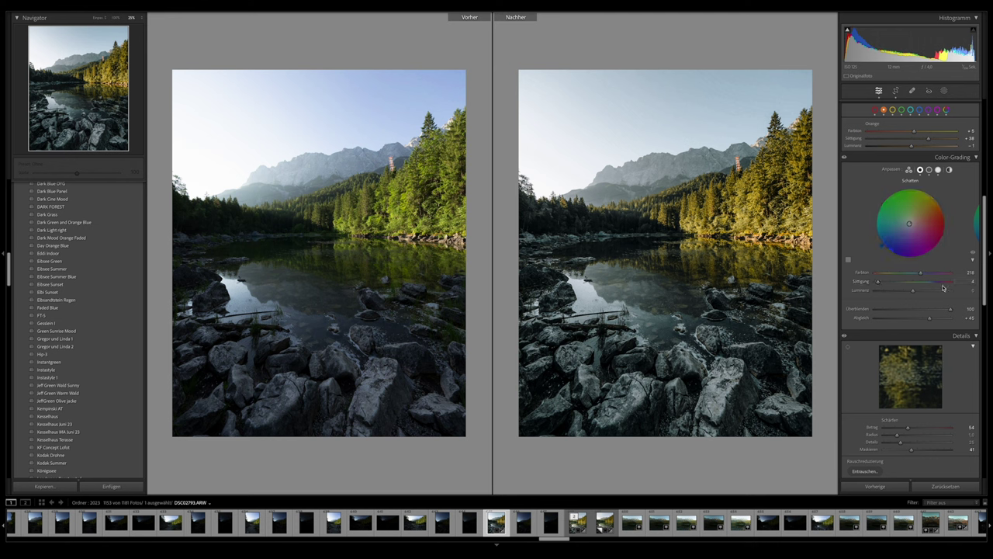
{"action": "scroll", "coordinate": [916, 249], "scroll_direction": "up", "scroll_amount": 3}
{"action": "scroll", "coordinate": [939, 221], "scroll_direction": "up", "scroll_amount": 5}
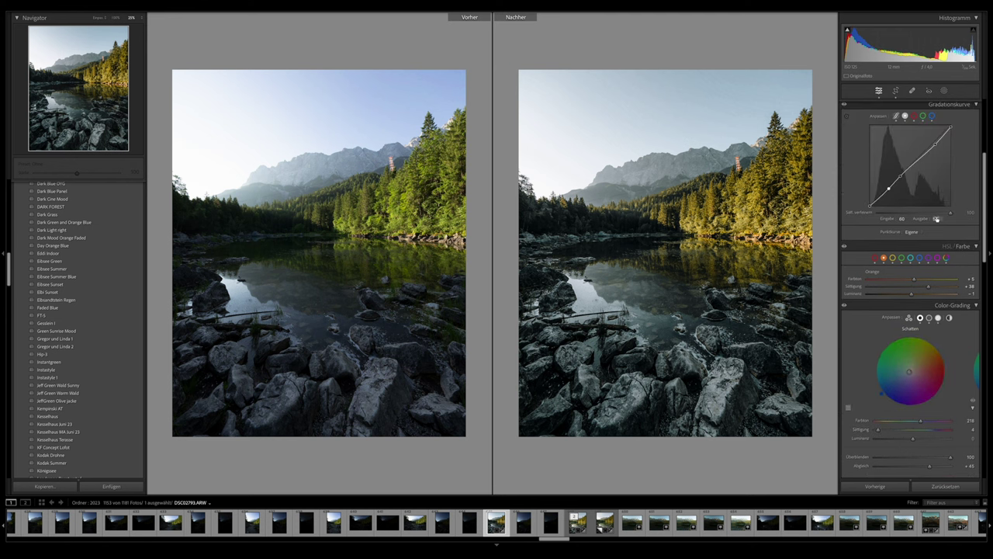
{"action": "scroll", "coordinate": [938, 225], "scroll_direction": "up", "scroll_amount": 3}
{"action": "scroll", "coordinate": [939, 229], "scroll_direction": "up", "scroll_amount": 2}
{"action": "scroll", "coordinate": [938, 230], "scroll_direction": "up", "scroll_amount": 1}
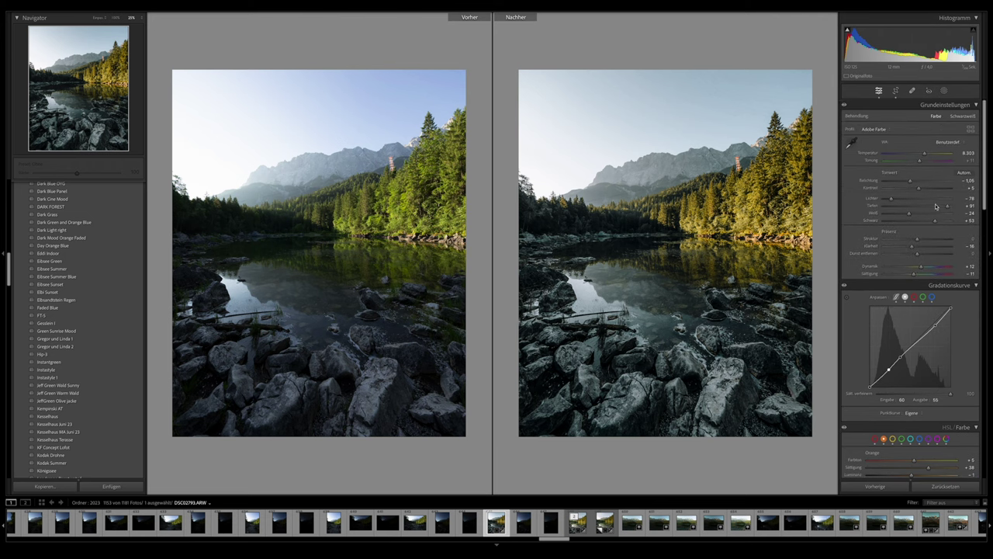
Step: Warm the white balance temperature to about 10,234
{"action": "left_click_drag", "start_coordinate": [925, 155], "coordinate": [931, 156]}
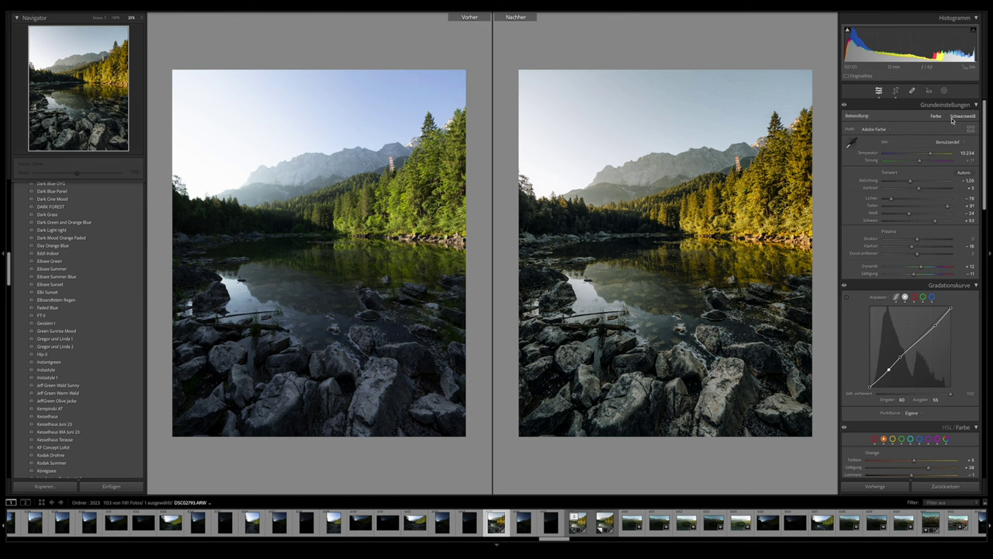
{"action": "scroll", "coordinate": [921, 230], "scroll_direction": "down", "scroll_amount": 3}
Step: Set sharpening to amount 86, radius 1.4 and masking 81
{"action": "scroll", "coordinate": [921, 230], "scroll_direction": "down", "scroll_amount": 6}
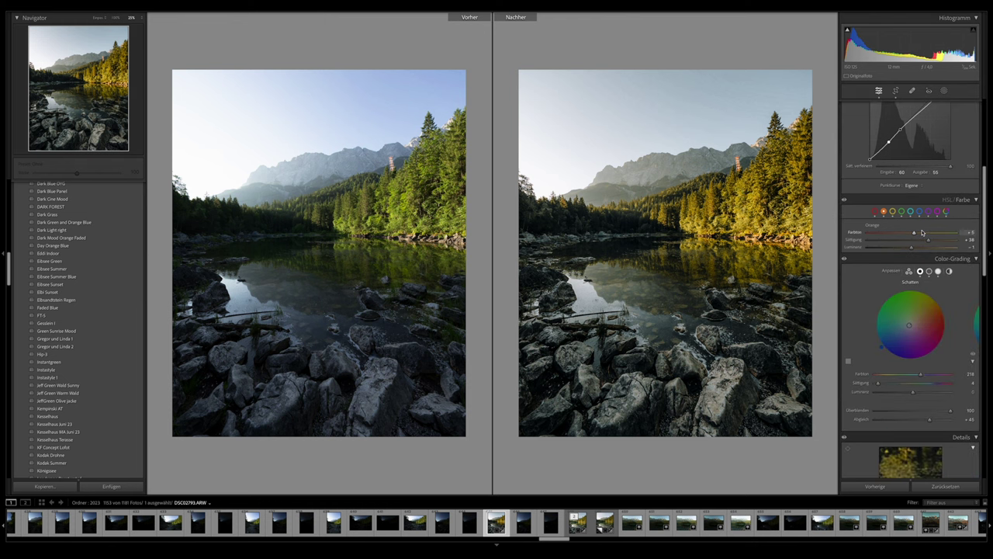
{"action": "scroll", "coordinate": [922, 232], "scroll_direction": "down", "scroll_amount": 4}
{"action": "scroll", "coordinate": [923, 232], "scroll_direction": "down", "scroll_amount": 4}
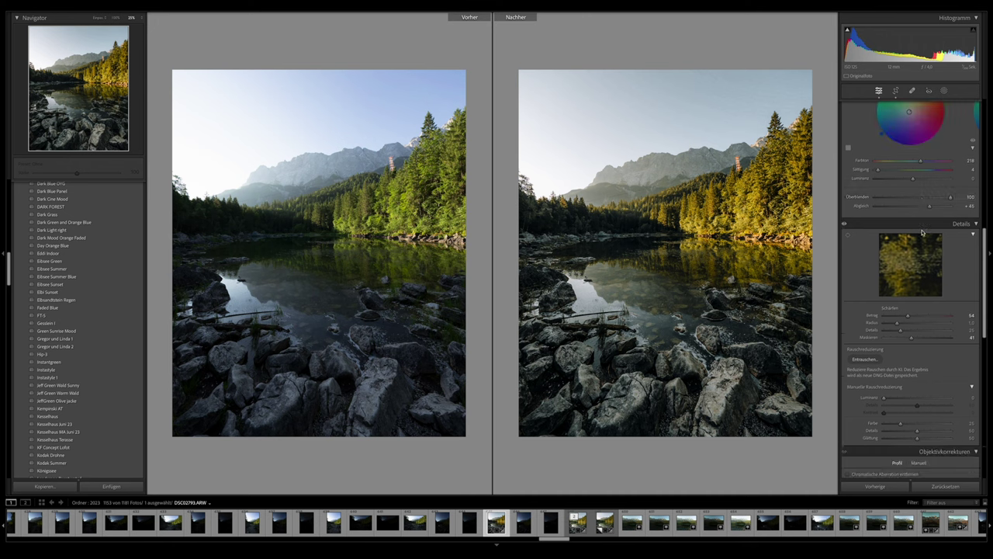
{"action": "scroll", "coordinate": [923, 233], "scroll_direction": "down", "scroll_amount": 3}
{"action": "left_click", "coordinate": [926, 233]}
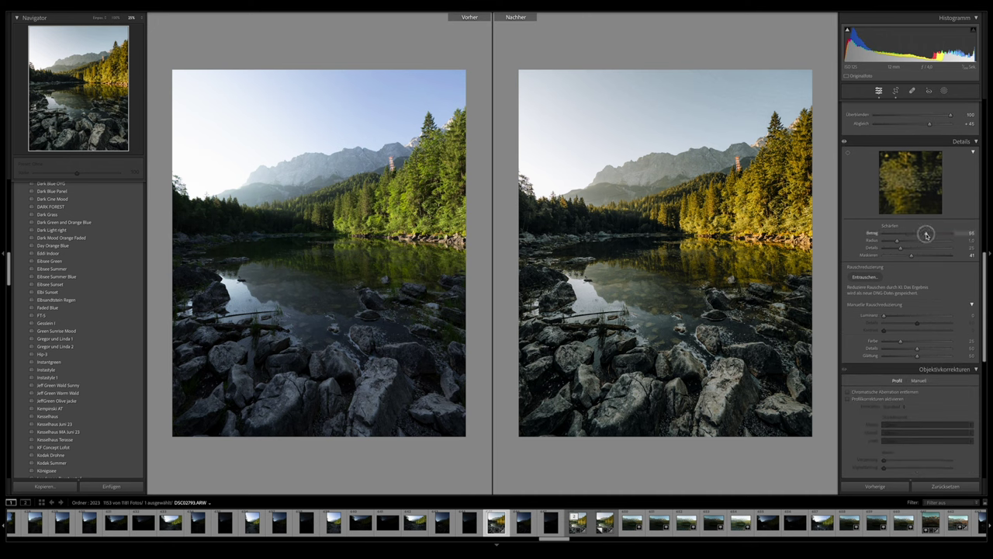
{"action": "left_click", "coordinate": [910, 240]}
{"action": "left_click_drag", "start_coordinate": [926, 233], "coordinate": [922, 235]}
{"action": "mouse_move", "coordinate": [922, 235]}
{"action": "left_mouse_down"}
{"action": "mouse_move", "coordinate": [906, 242]}
{"action": "mouse_move", "coordinate": [929, 257]}
{"action": "left_mouse_up"}
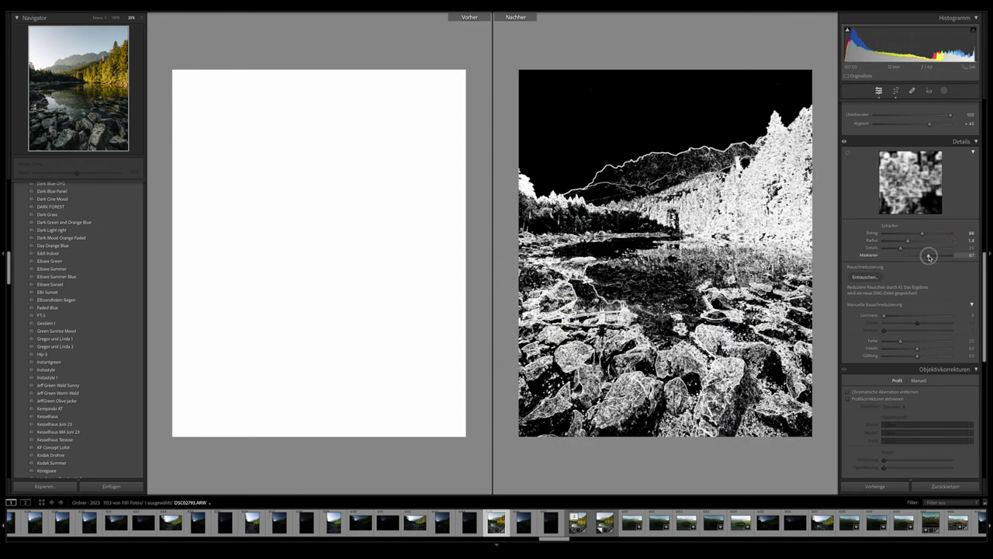
{"action": "left_click_drag", "start_coordinate": [929, 257], "coordinate": [938, 257]}
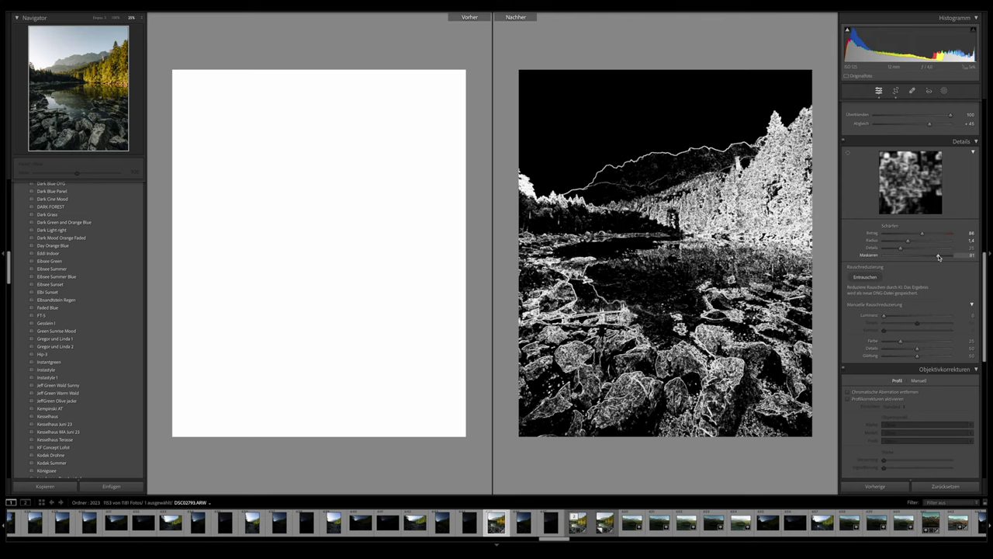
{"action": "left_click_drag", "start_coordinate": [938, 257], "coordinate": [939, 257]}
{"action": "key", "text": "alt"}
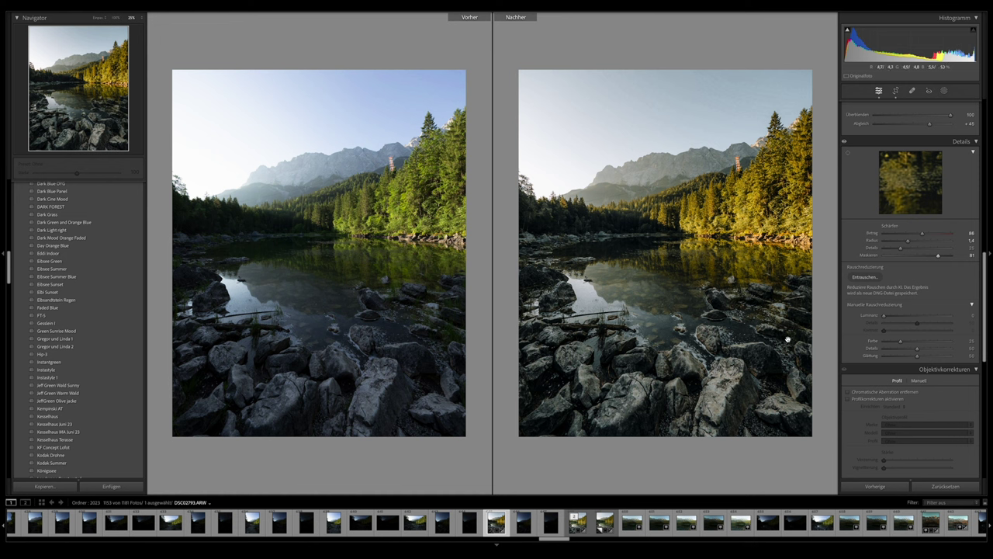
Step: Enable chromatic aberration removal in Objektivkorrekturen
{"action": "scroll", "coordinate": [870, 334], "scroll_direction": "down", "scroll_amount": 3}
{"action": "scroll", "coordinate": [871, 322], "scroll_direction": "down", "scroll_amount": 2}
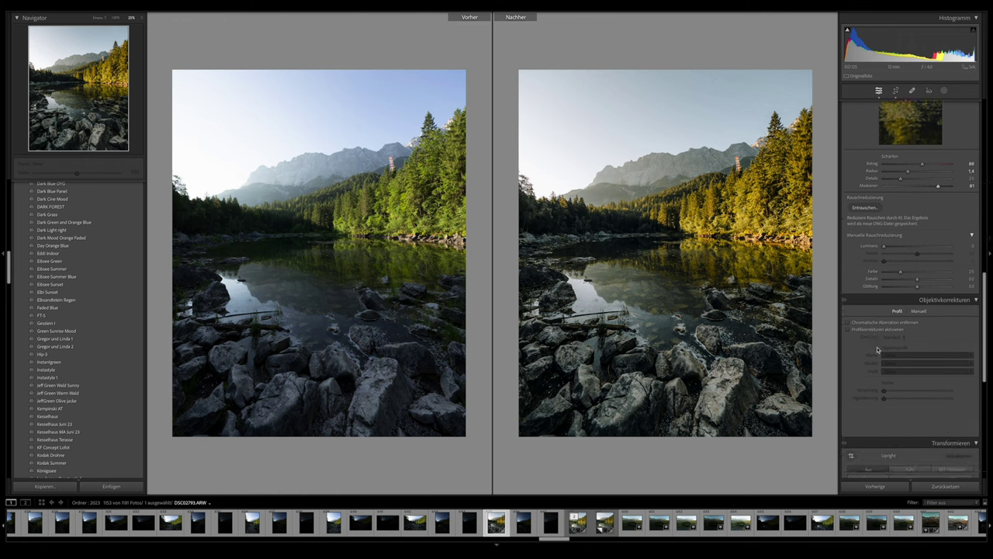
{"action": "left_click", "coordinate": [873, 312]}
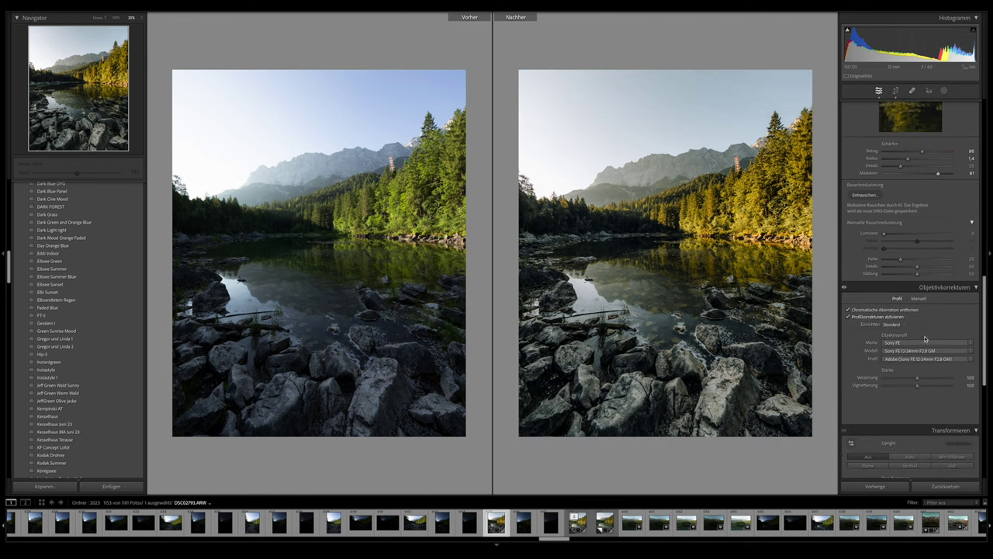
Step: Enable lens profile corrections and zoom the view out to 12.5%
{"action": "scroll", "coordinate": [924, 339], "scroll_direction": "up", "scroll_amount": 2}
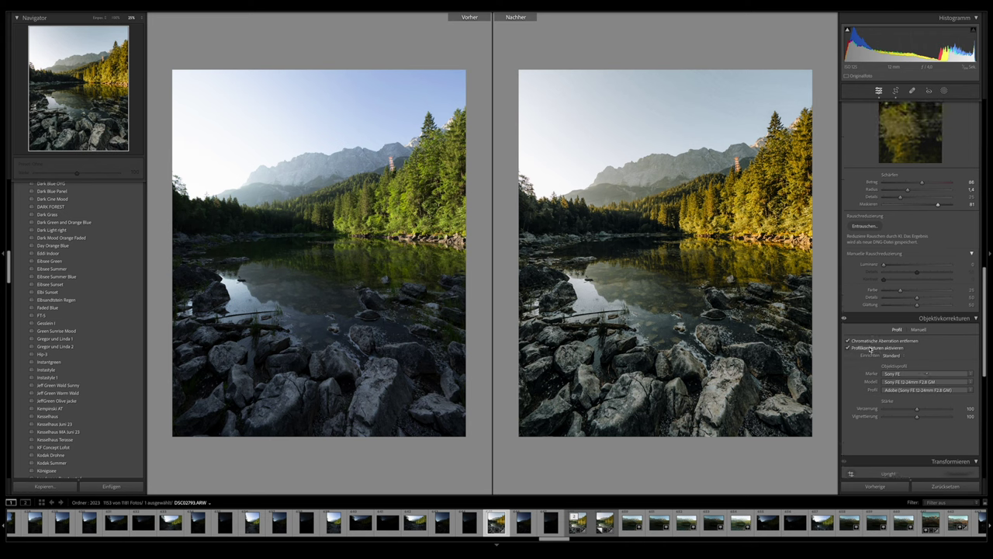
{"action": "left_click", "coordinate": [870, 349]}
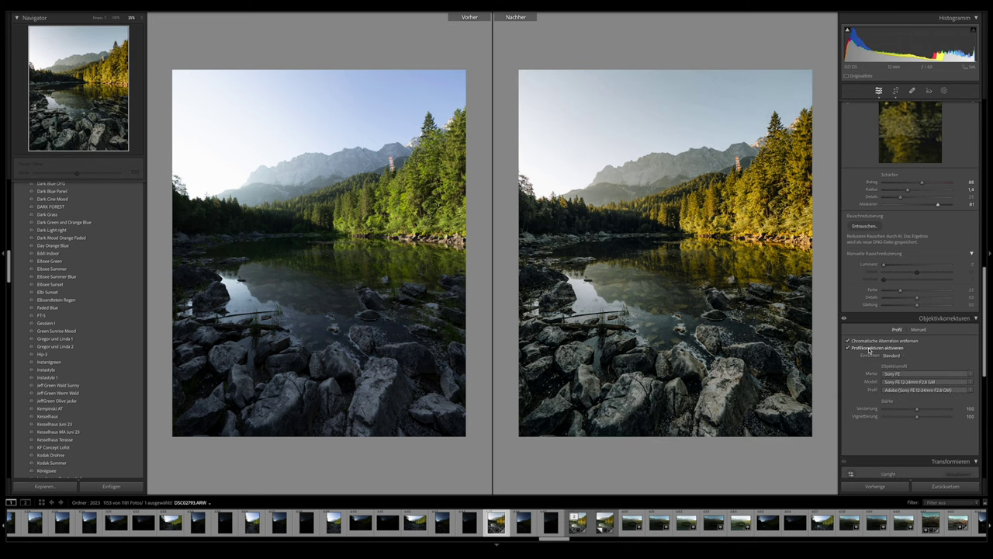
{"action": "scroll", "coordinate": [940, 330], "scroll_direction": "up", "scroll_amount": 3}
{"action": "scroll", "coordinate": [940, 330], "scroll_direction": "up", "scroll_amount": 3}
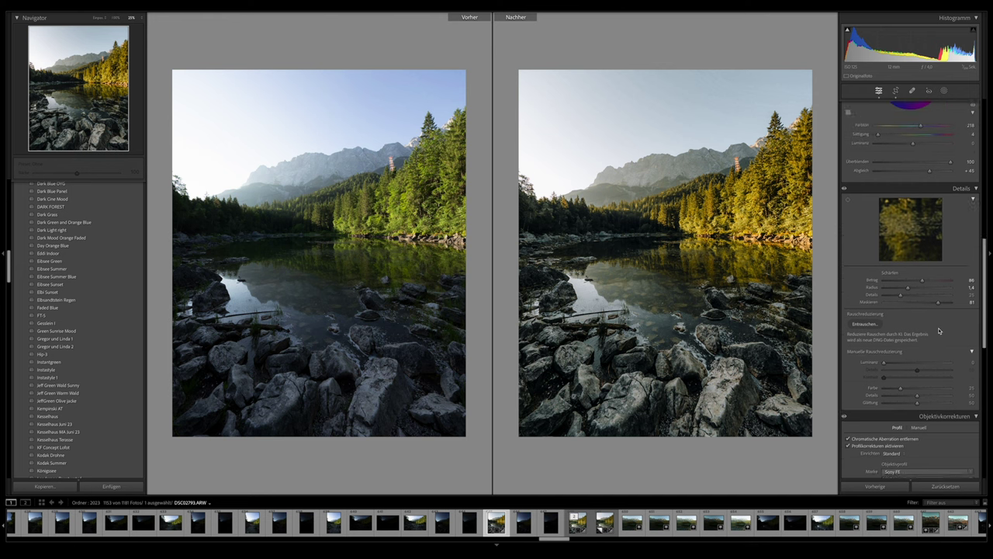
{"action": "scroll", "coordinate": [939, 329], "scroll_direction": "up", "scroll_amount": 3}
{"action": "scroll", "coordinate": [938, 329], "scroll_direction": "up", "scroll_amount": 3}
{"action": "scroll", "coordinate": [939, 329], "scroll_direction": "up", "scroll_amount": 2}
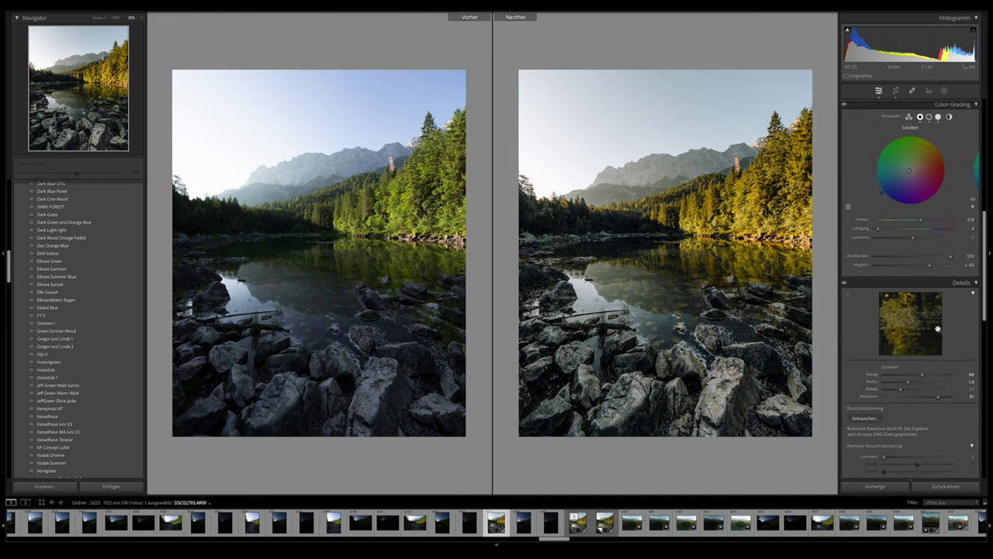
{"action": "scroll", "coordinate": [925, 344], "scroll_direction": "down", "scroll_amount": 5}
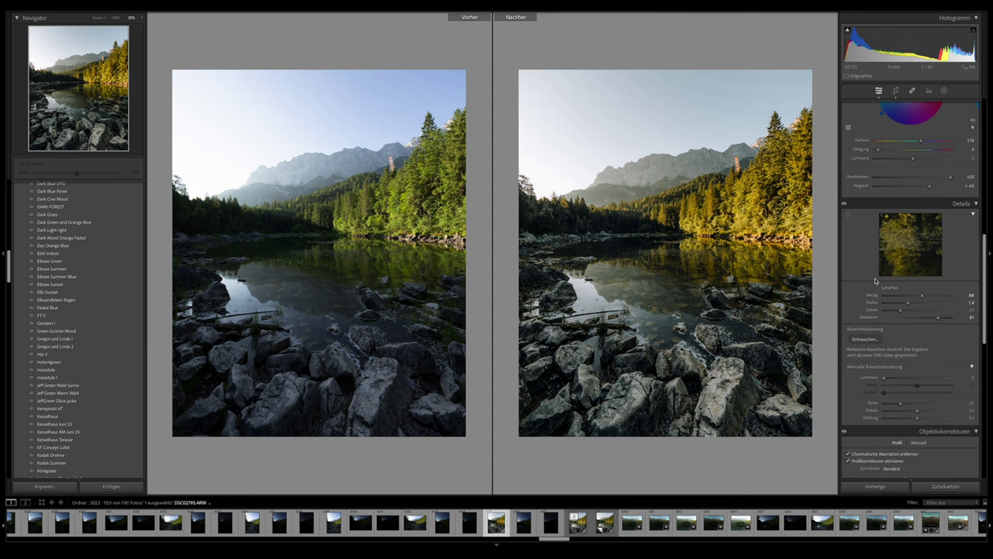
{"action": "key", "text": "ctrl+minus"}
Step: Set exposure to +1.20 and bring up the new-mask options
{"action": "scroll", "coordinate": [894, 253], "scroll_direction": "up", "scroll_amount": 3}
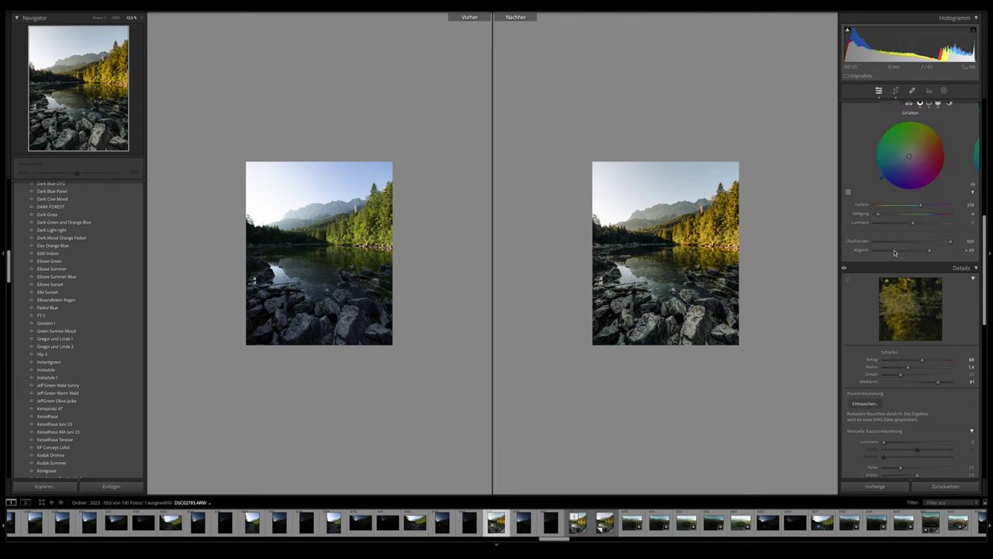
{"action": "scroll", "coordinate": [895, 252], "scroll_direction": "up", "scroll_amount": 5}
{"action": "scroll", "coordinate": [894, 253], "scroll_direction": "up", "scroll_amount": 5}
{"action": "scroll", "coordinate": [894, 252], "scroll_direction": "up", "scroll_amount": 5}
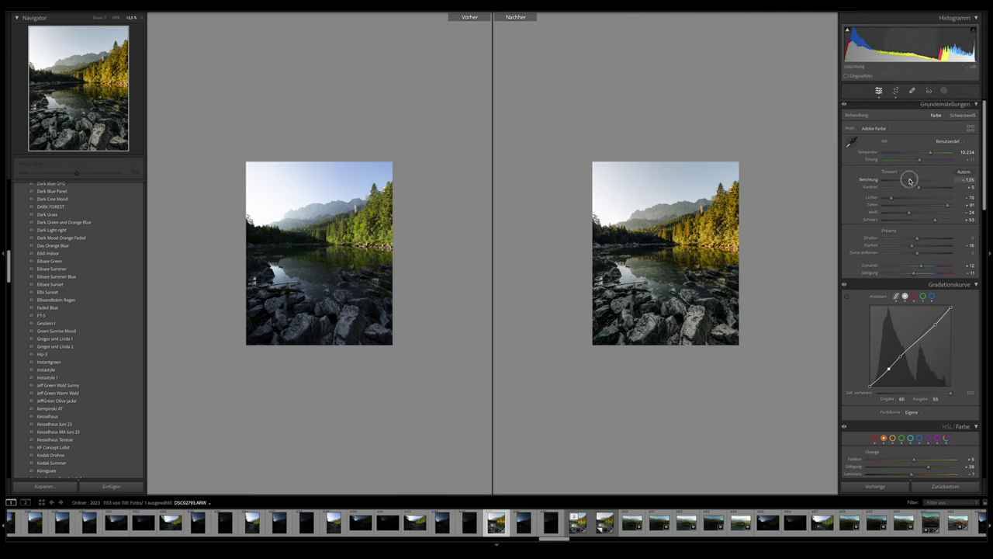
{"action": "left_click_drag", "start_coordinate": [909, 181], "coordinate": [911, 181]}
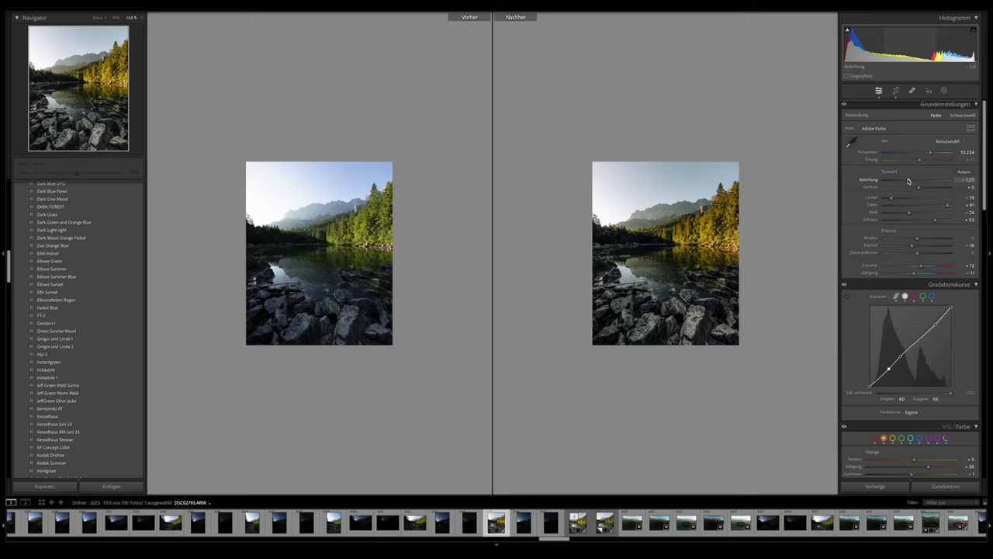
{"action": "left_click", "coordinate": [945, 90]}
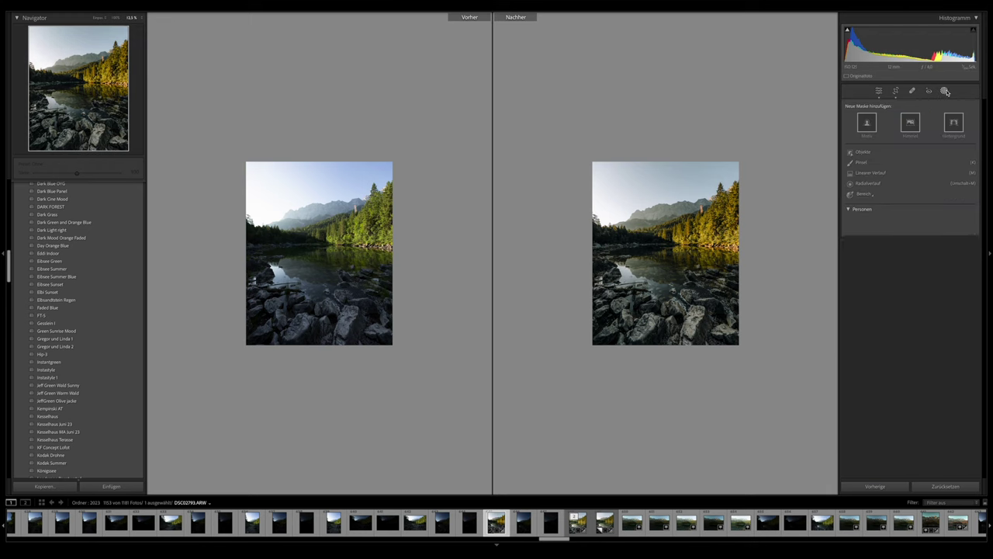
Step: Add an inverted radial gradient centred on the lake with raised shadows, then exit masking
{"action": "left_click", "coordinate": [871, 184]}
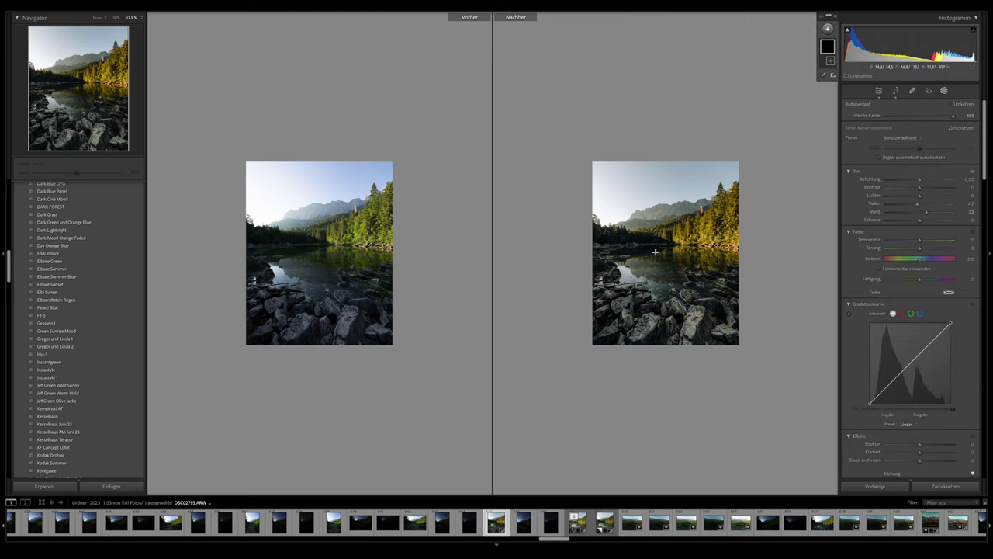
{"action": "left_click_drag", "start_coordinate": [656, 253], "coordinate": [769, 362]}
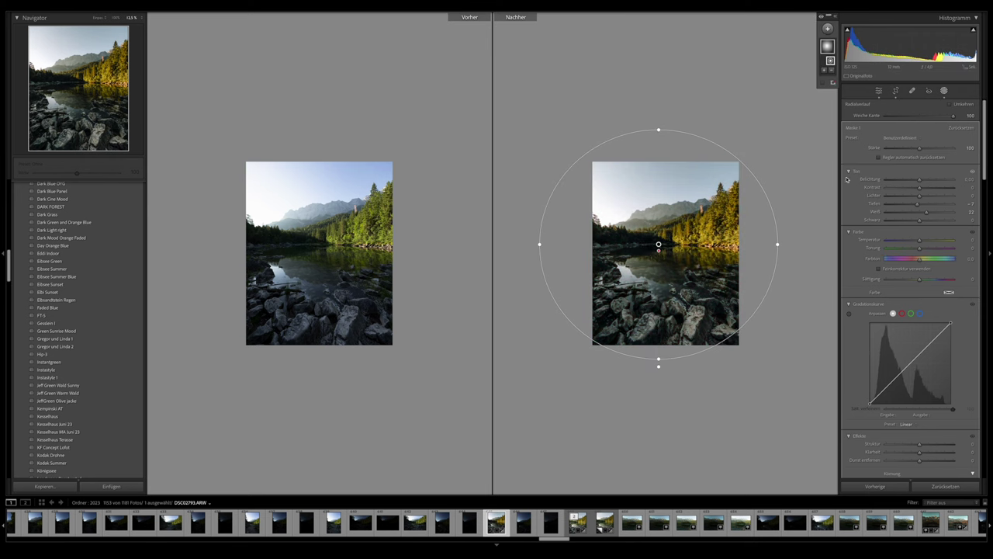
{"action": "left_click", "coordinate": [855, 140]}
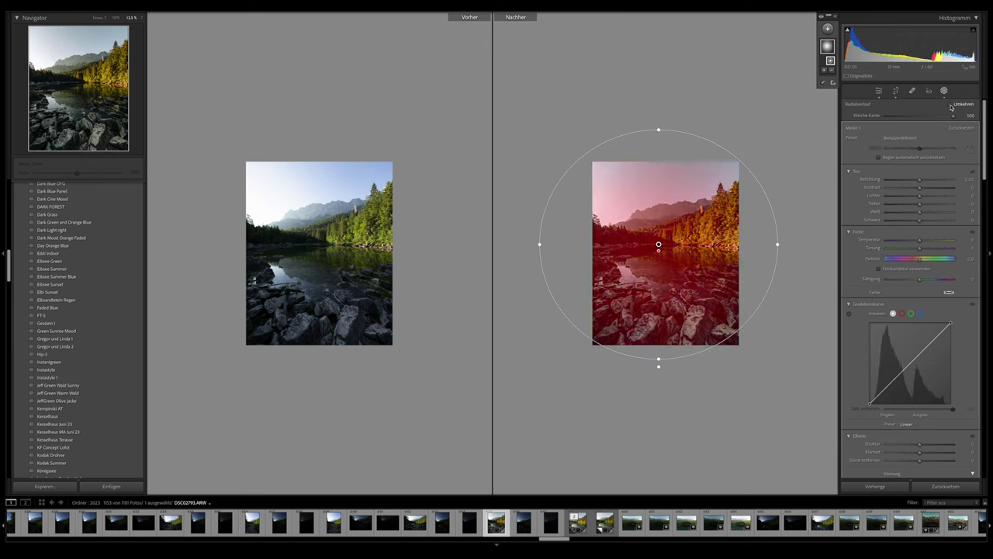
{"action": "left_click", "coordinate": [950, 104]}
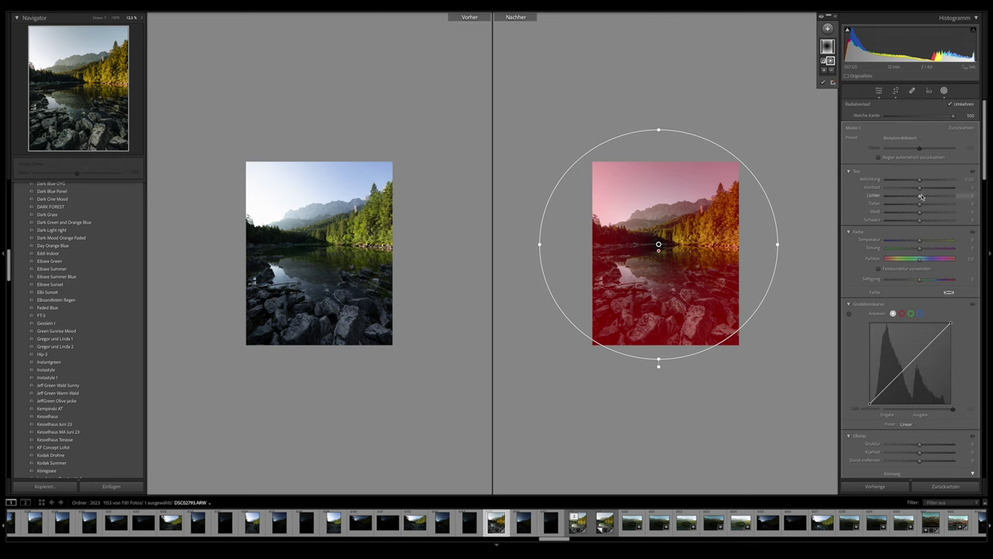
{"action": "left_click_drag", "start_coordinate": [922, 204], "coordinate": [917, 205]}
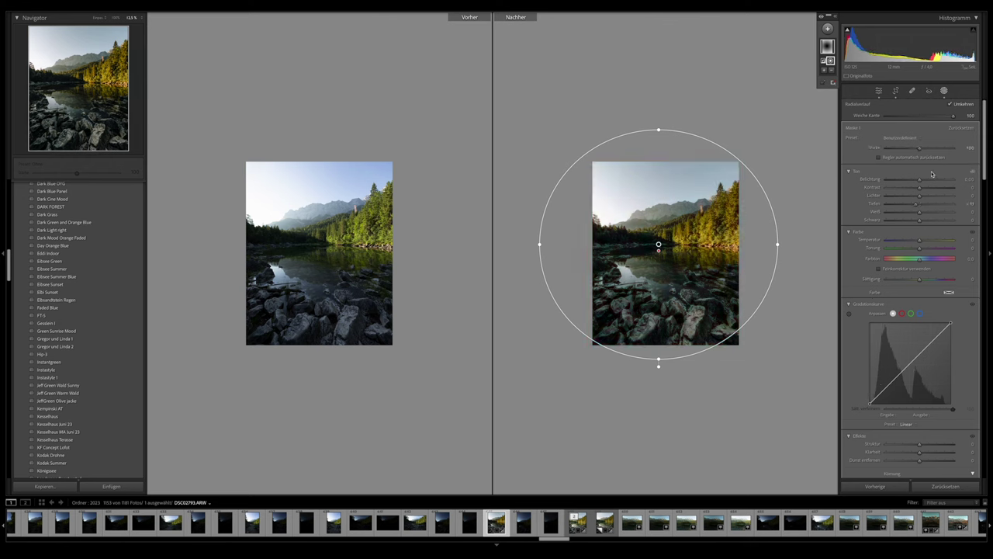
{"action": "key", "text": "shift+w"}
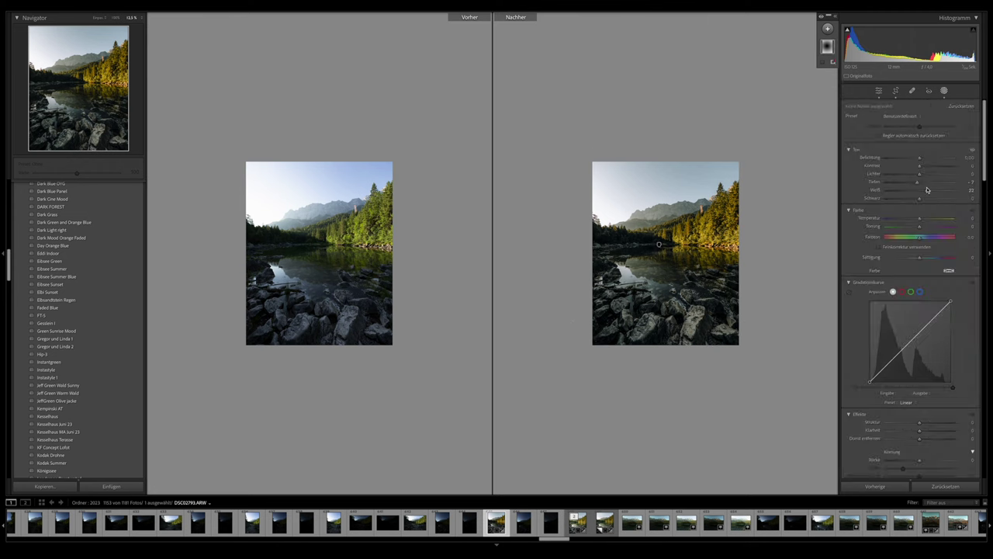
Step: Brush the lake reflection with highlights +13, shadows +36 and whites +44
{"action": "left_click", "coordinate": [945, 92]}
{"action": "left_click", "coordinate": [828, 30]}
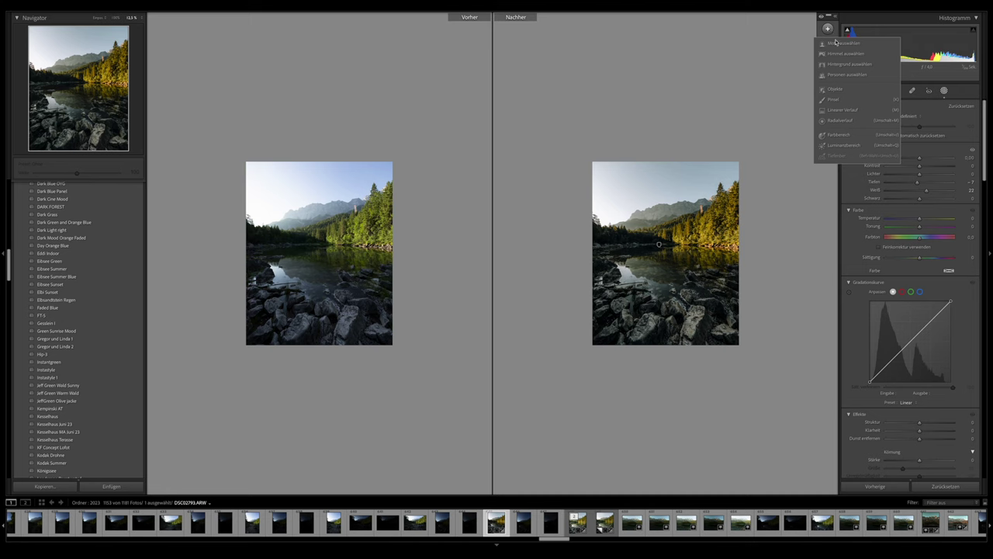
{"action": "left_click", "coordinate": [835, 100]}
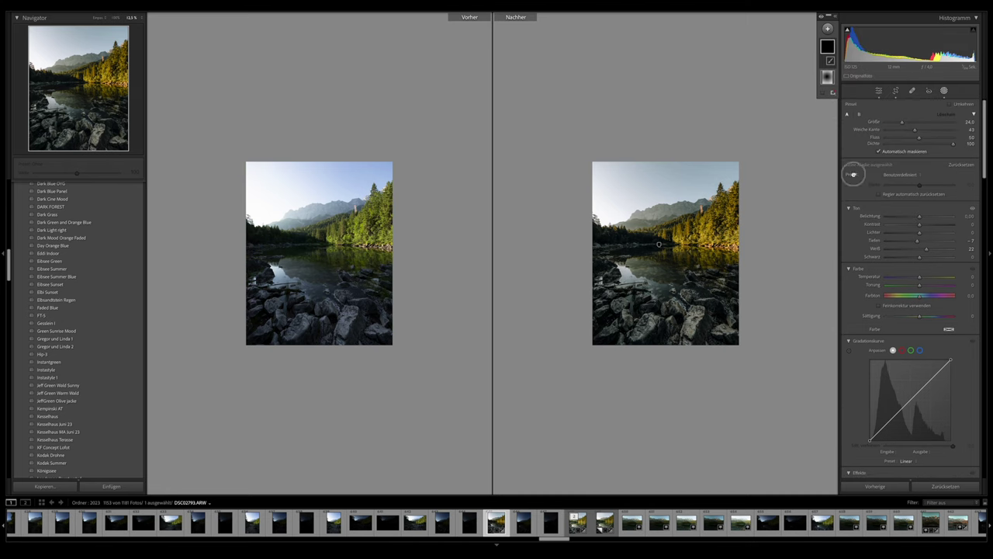
{"action": "left_click_drag", "start_coordinate": [920, 232], "coordinate": [932, 242]}
{"action": "scroll", "coordinate": [666, 267], "scroll_direction": "down", "scroll_amount": 3}
{"action": "scroll", "coordinate": [641, 272], "scroll_direction": "down", "scroll_amount": 1}
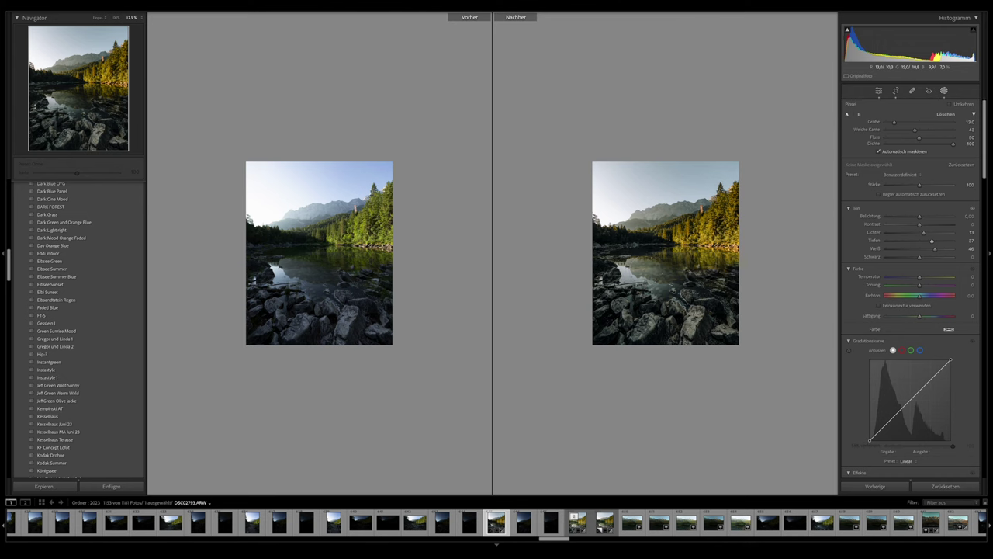
{"action": "left_click_drag", "start_coordinate": [611, 280], "coordinate": [694, 275]}
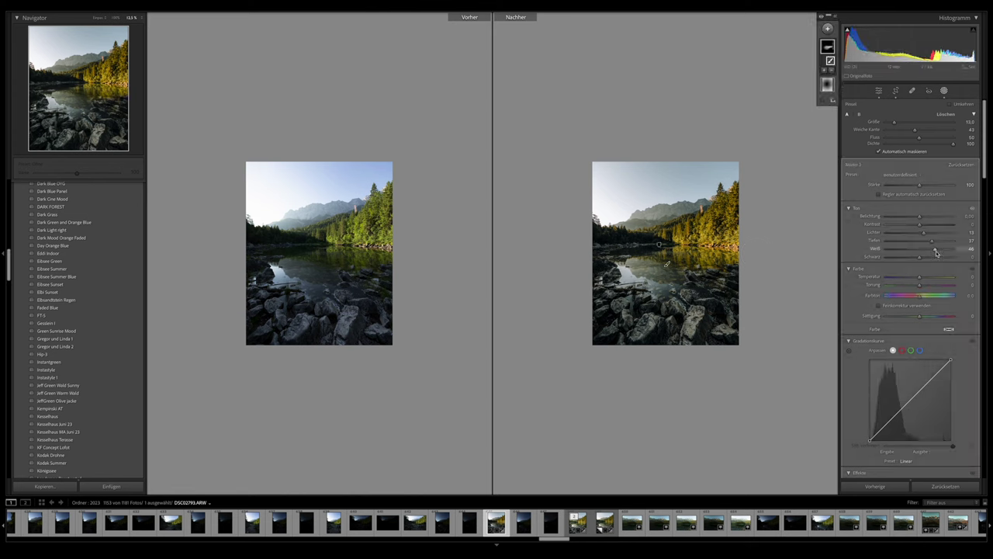
{"action": "left_click_drag", "start_coordinate": [928, 241], "coordinate": [924, 243]}
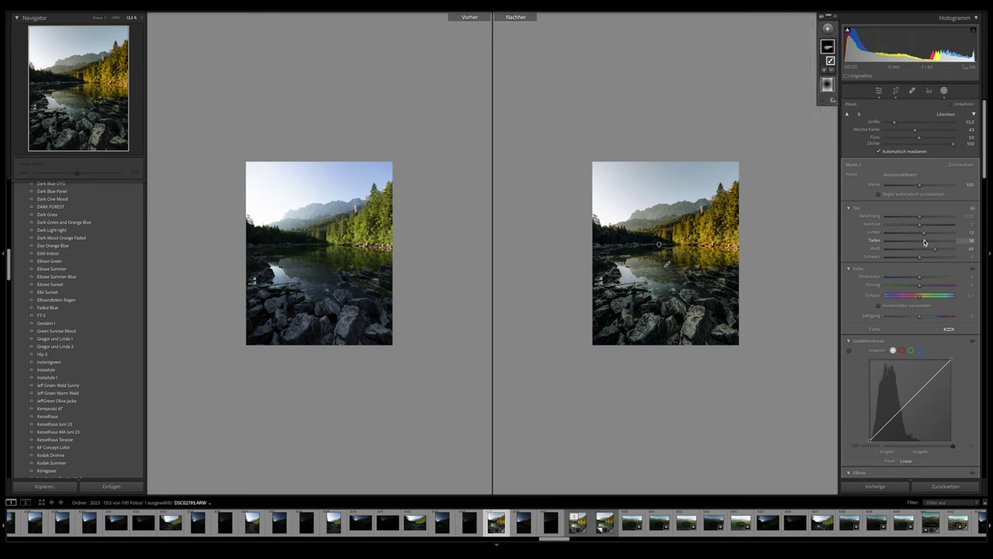
{"action": "left_click", "coordinate": [827, 28]}
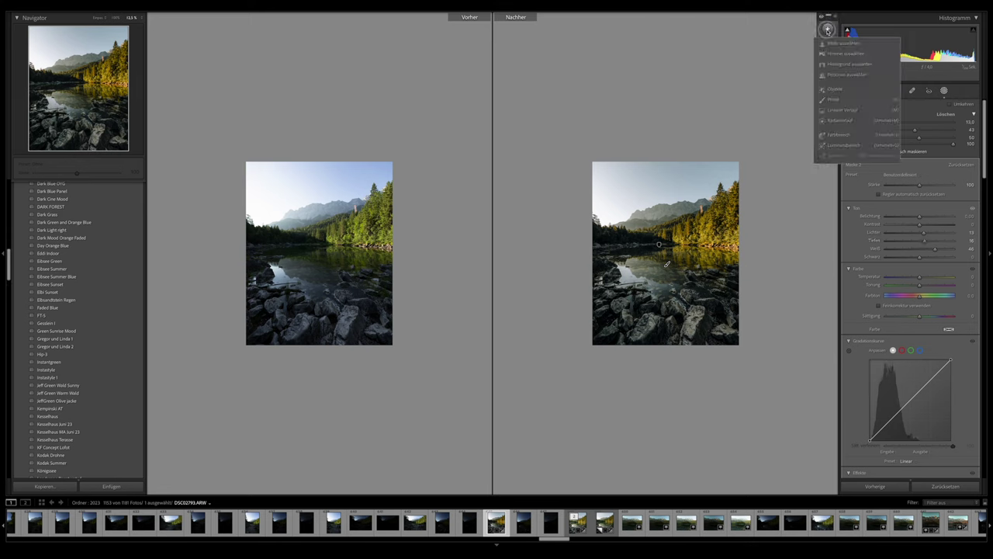
Step: Add a brush mask with whites +39 and highlights −8 over the foreground rocks
{"action": "left_click", "coordinate": [838, 104]}
{"action": "double_click", "coordinate": [853, 175]}
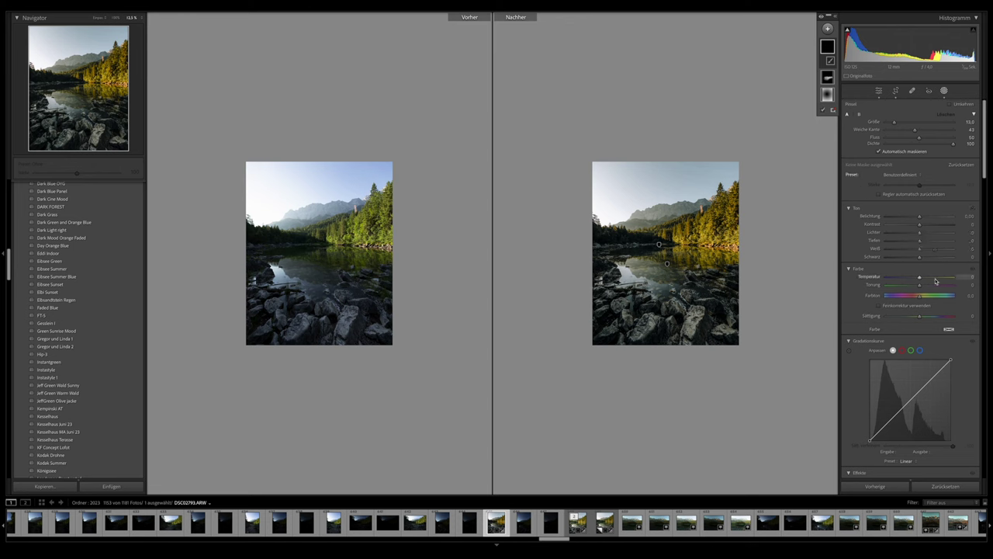
{"action": "mouse_move", "coordinate": [924, 251]}
{"action": "left_mouse_down"}
{"action": "mouse_move", "coordinate": [934, 249]}
{"action": "mouse_move", "coordinate": [919, 233]}
{"action": "left_mouse_up"}
{"action": "scroll", "coordinate": [617, 314], "scroll_direction": "up", "scroll_amount": 2}
{"action": "left_click_drag", "start_coordinate": [613, 311], "coordinate": [679, 315]}
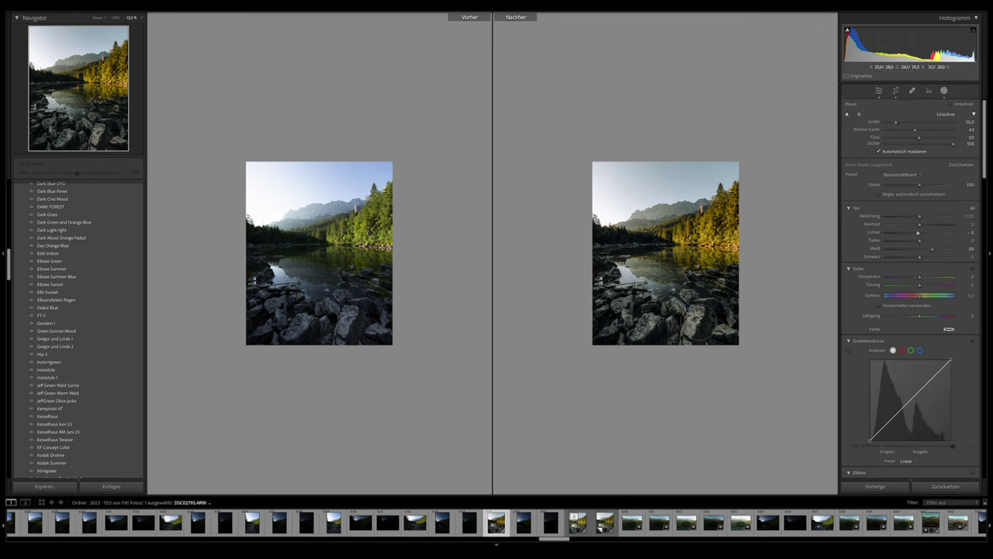
{"action": "left_click_drag", "start_coordinate": [703, 298], "coordinate": [710, 314]}
{"action": "mouse_move", "coordinate": [699, 277]}
{"action": "left_mouse_down"}
{"action": "mouse_move", "coordinate": [722, 320]}
{"action": "mouse_move", "coordinate": [610, 278]}
{"action": "left_mouse_up"}
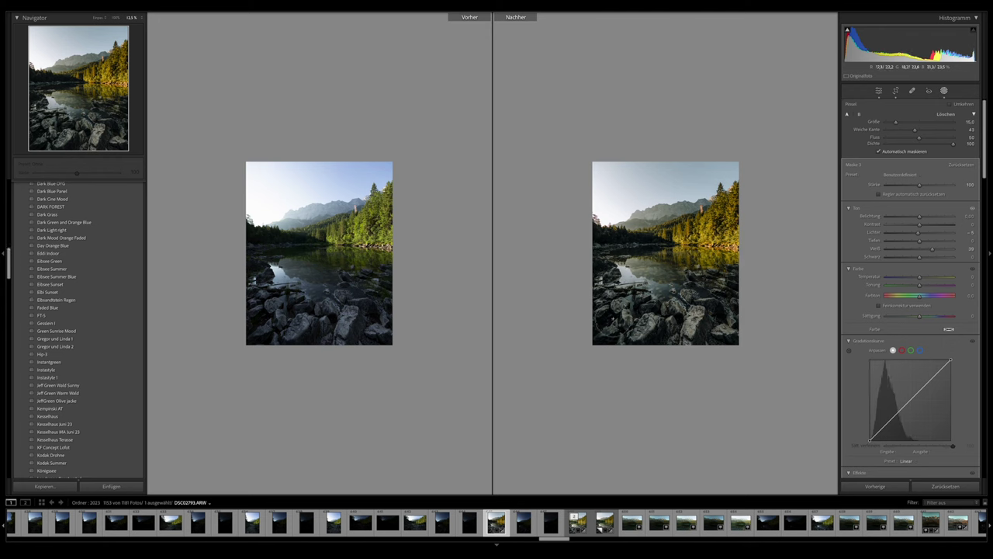
{"action": "mouse_move", "coordinate": [610, 254]}
{"action": "left_mouse_down"}
{"action": "mouse_move", "coordinate": [726, 281]}
{"action": "mouse_move", "coordinate": [702, 307]}
{"action": "left_mouse_up"}
{"action": "left_click_drag", "start_coordinate": [708, 304], "coordinate": [726, 283]}
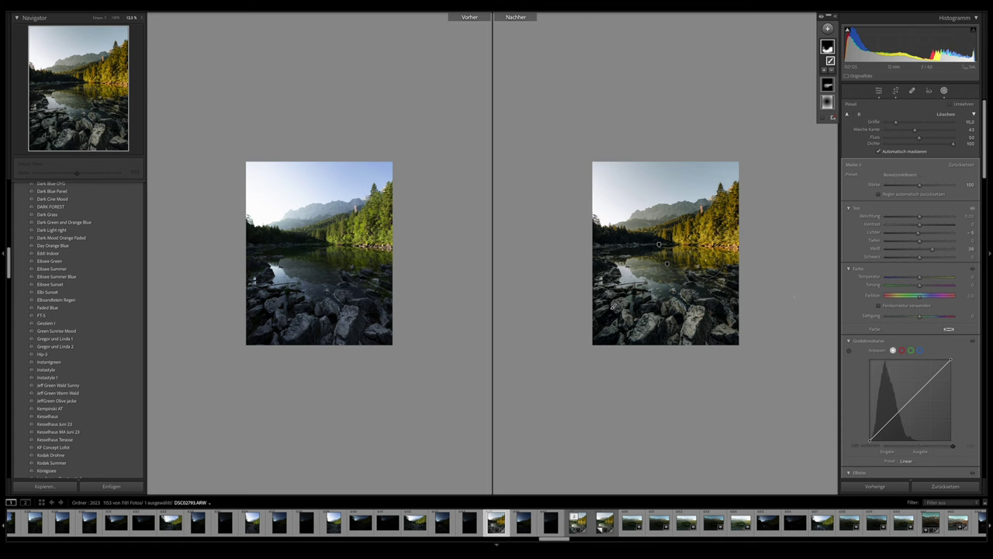
Step: Extend that brush mask along the left shoreline, then exit masking
{"action": "mouse_move", "coordinate": [621, 242]}
{"action": "left_mouse_down"}
{"action": "mouse_move", "coordinate": [605, 240]}
{"action": "mouse_move", "coordinate": [618, 241]}
{"action": "left_mouse_up"}
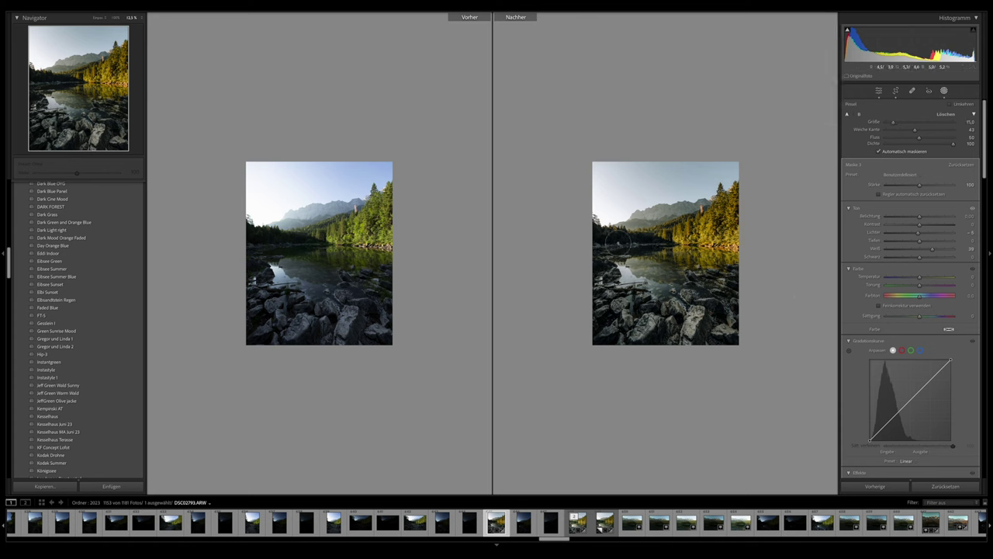
{"action": "scroll", "coordinate": [618, 241], "scroll_direction": "down", "scroll_amount": 4}
{"action": "left_click_drag", "start_coordinate": [627, 240], "coordinate": [644, 240]}
{"action": "left_click_drag", "start_coordinate": [655, 237], "coordinate": [606, 241]}
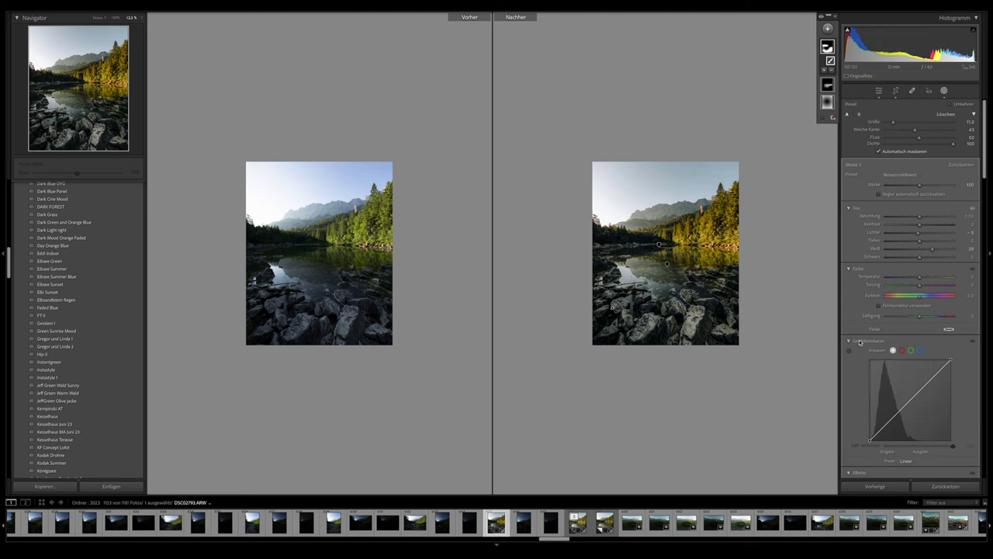
{"action": "key", "text": "k"}
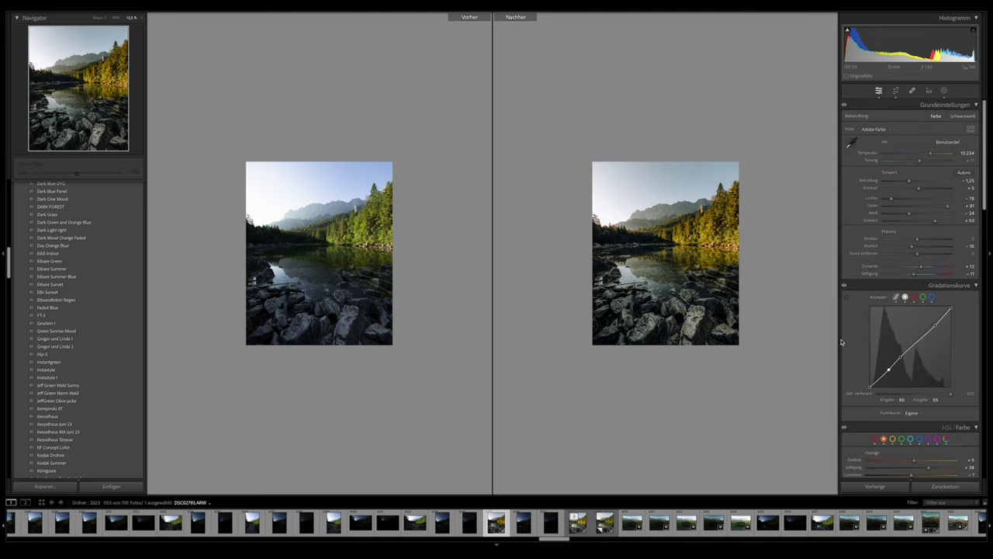
Step: Add a Select Sky mask and set its temperature to about +12
{"action": "left_click", "coordinate": [943, 91]}
{"action": "left_click", "coordinate": [828, 30]}
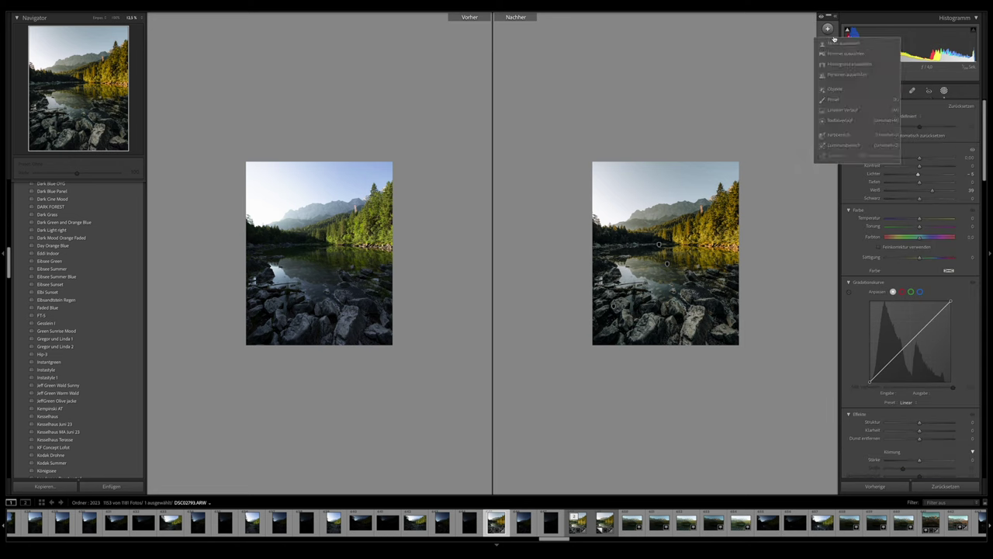
{"action": "left_click", "coordinate": [849, 56]}
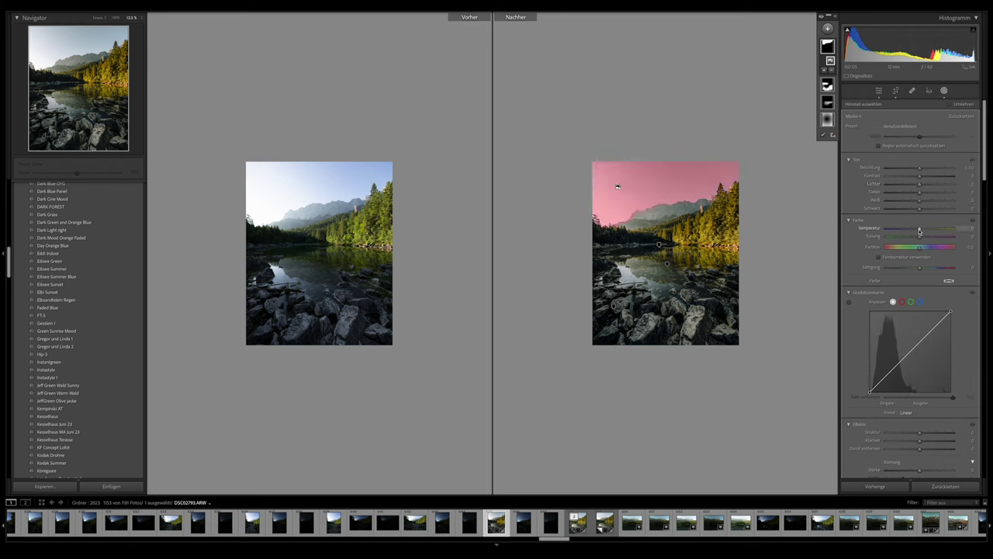
{"action": "left_click_drag", "start_coordinate": [920, 231], "coordinate": [930, 231]}
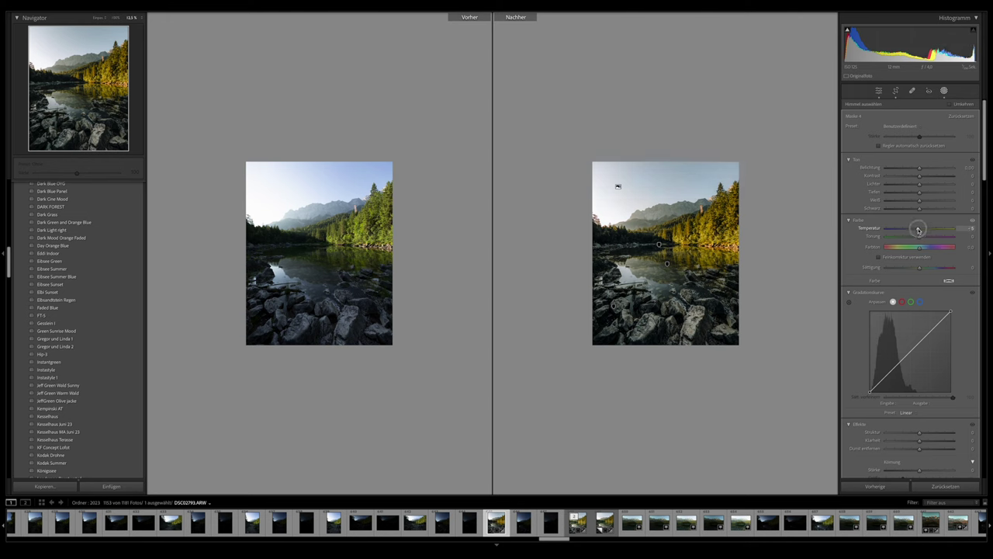
{"action": "left_click_drag", "start_coordinate": [930, 230], "coordinate": [926, 231]}
{"action": "left_click_drag", "start_coordinate": [926, 231], "coordinate": [923, 230]}
{"action": "left_click_drag", "start_coordinate": [922, 229], "coordinate": [923, 231]}
Step: Add a left-side brush mask with shadows about +28 and temperature −2, then exit masking
{"action": "left_click", "coordinate": [828, 28]}
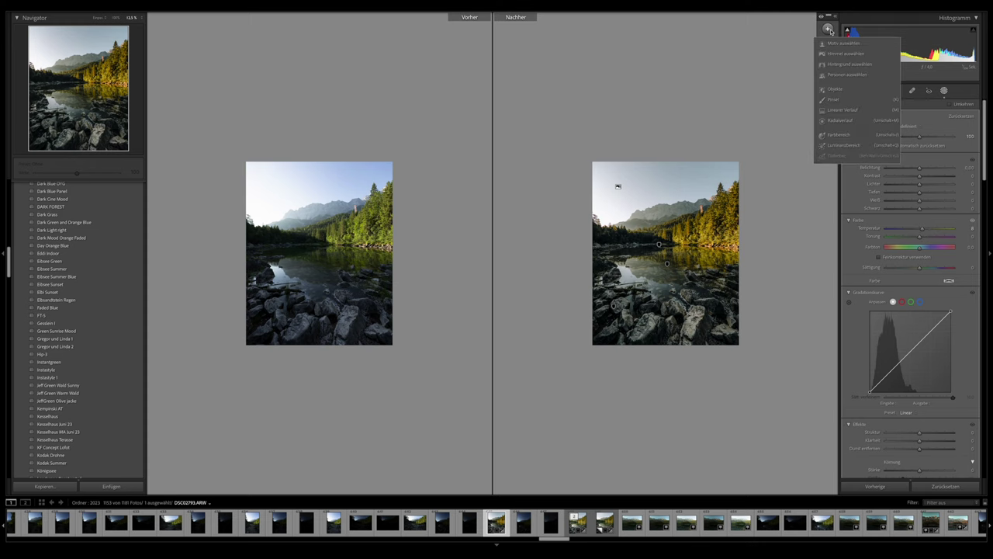
{"action": "left_click", "coordinate": [835, 101]}
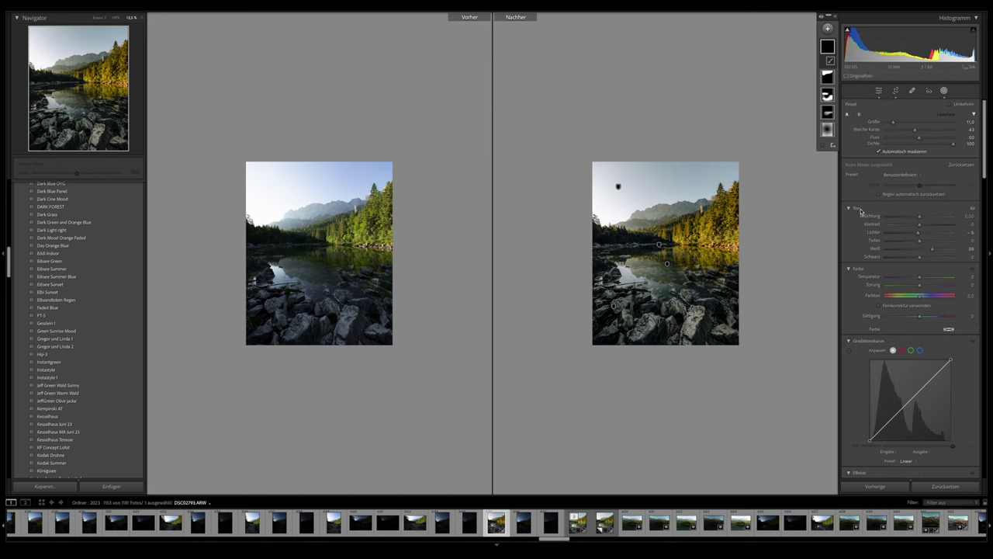
{"action": "mouse_move", "coordinate": [920, 241]}
{"action": "left_mouse_down"}
{"action": "mouse_move", "coordinate": [930, 242]}
{"action": "mouse_move", "coordinate": [922, 232]}
{"action": "mouse_move", "coordinate": [919, 278]}
{"action": "left_mouse_up"}
{"action": "scroll", "coordinate": [625, 233], "scroll_direction": "up", "scroll_amount": 3}
{"action": "key", "text": "alt"}
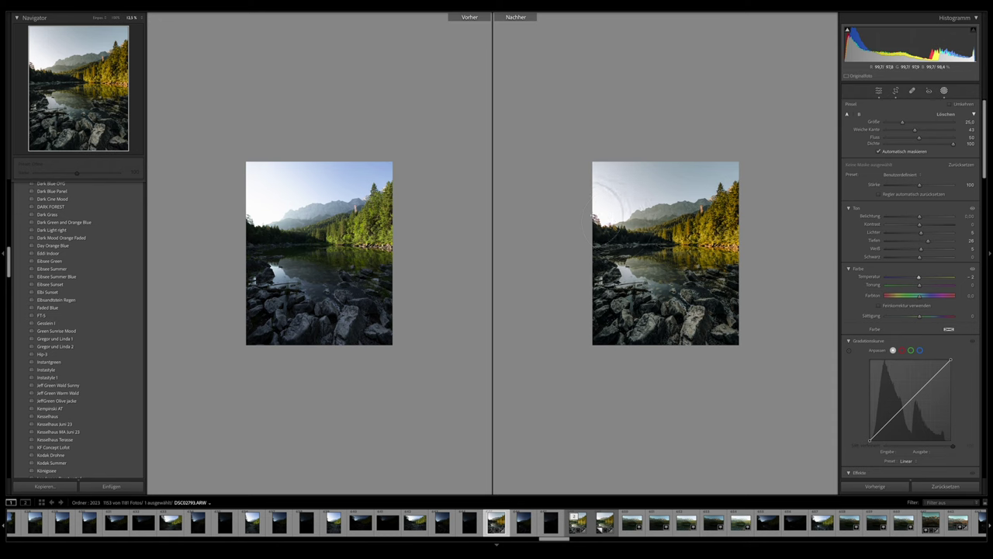
{"action": "left_click", "coordinate": [619, 186]}
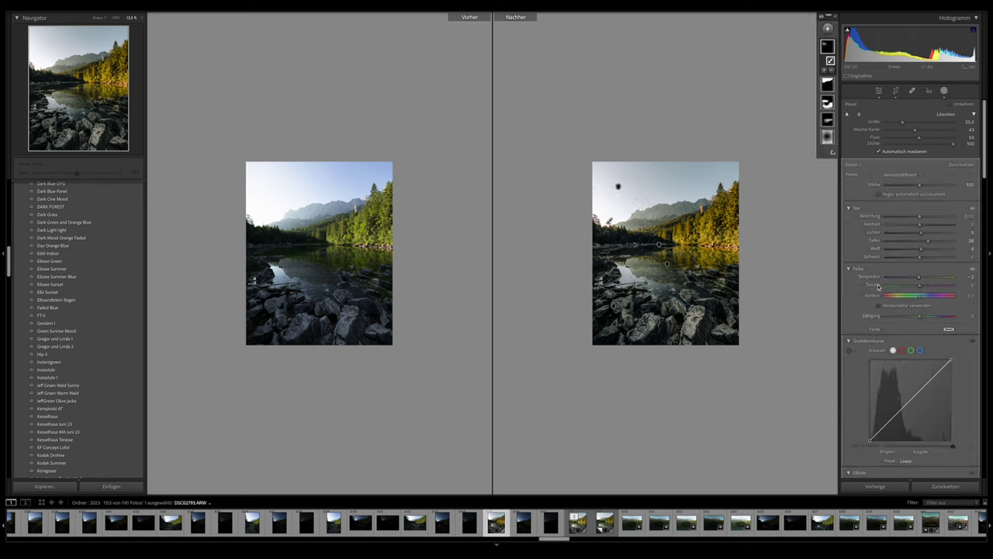
{"action": "key", "text": "shift+w"}
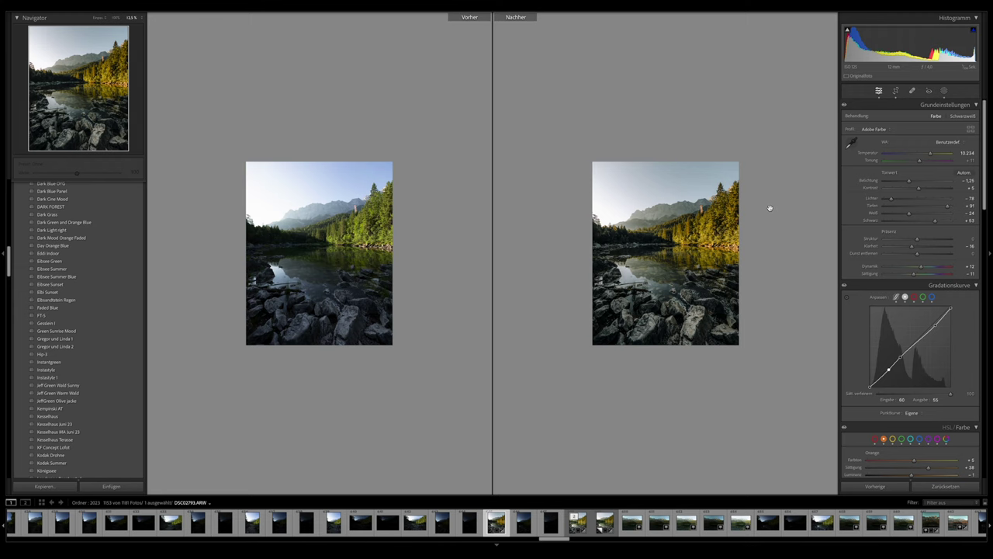
Step: Exit the Before/After side-by-side view to show the finished DSC02793 edit alone in Loupe
{"action": "key", "text": "y"}
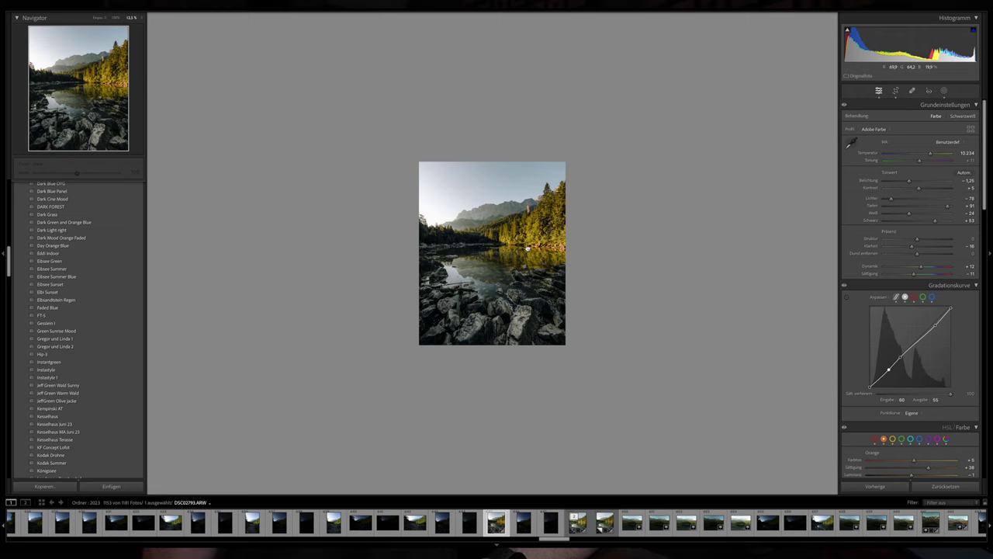